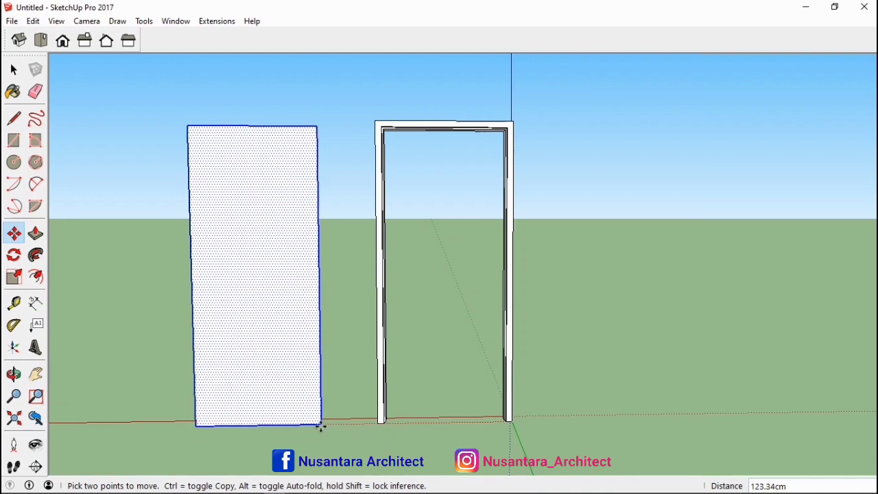
Place the door panel about 123 cm away, beside the frame, and switch to the Front view
{"action": "left_click", "coordinate": [321, 425]}
{"action": "key", "text": "space"}
{"action": "left_click", "coordinate": [364, 430]}
{"action": "left_click", "coordinate": [57, 44]}
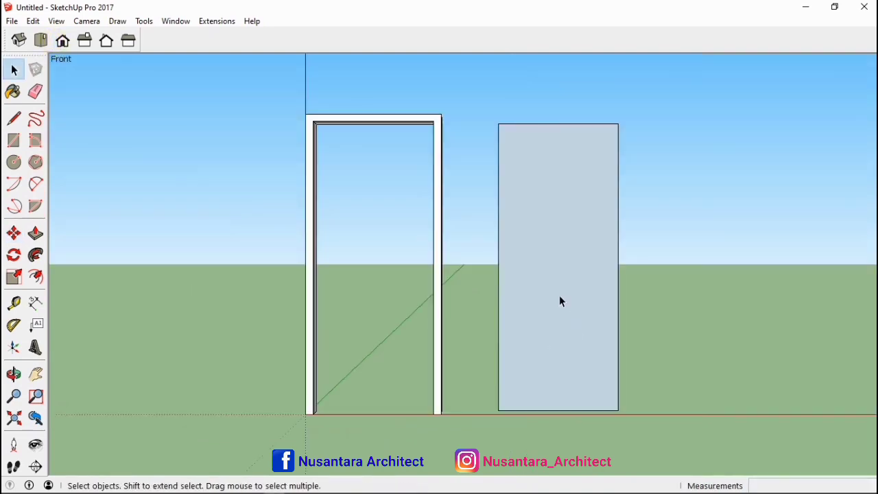
Offset the outline of the door panel face inward to create its outer border
{"action": "scroll", "coordinate": [559, 295], "scroll_direction": "up", "scroll_amount": 2}
{"action": "middle_click_drag", "start_coordinate": [558, 295], "coordinate": [520, 309], "text": "shift"}
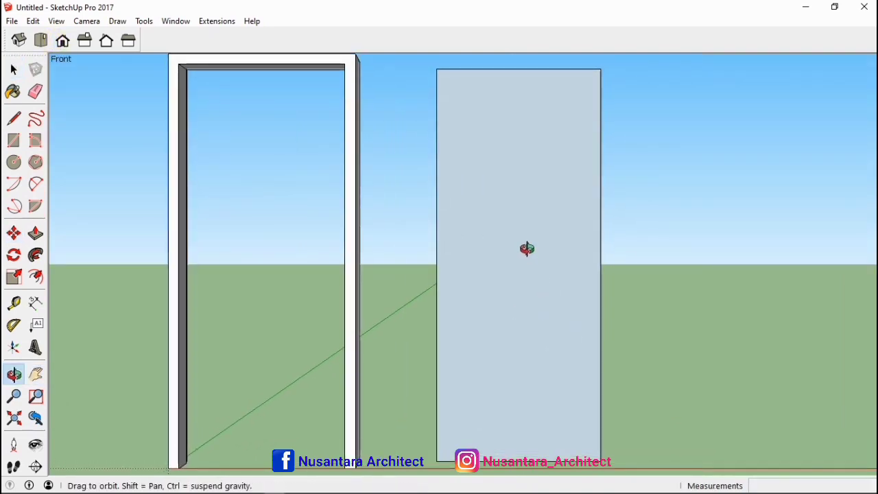
{"action": "key", "text": "f"}
{"action": "left_click", "coordinate": [512, 231]}
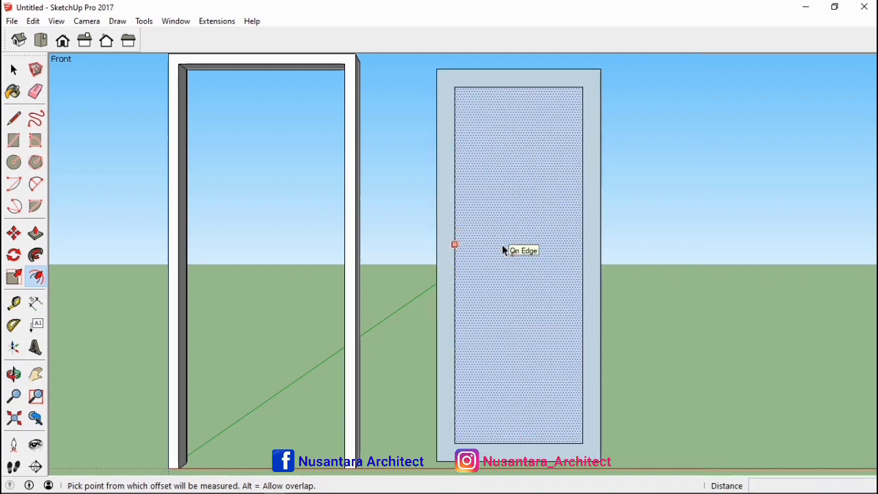
{"action": "left_click", "coordinate": [520, 249]}
Offset the inner rectangle of the door panel inward by 1 cm to form a narrow strip
{"action": "key", "text": "f"}
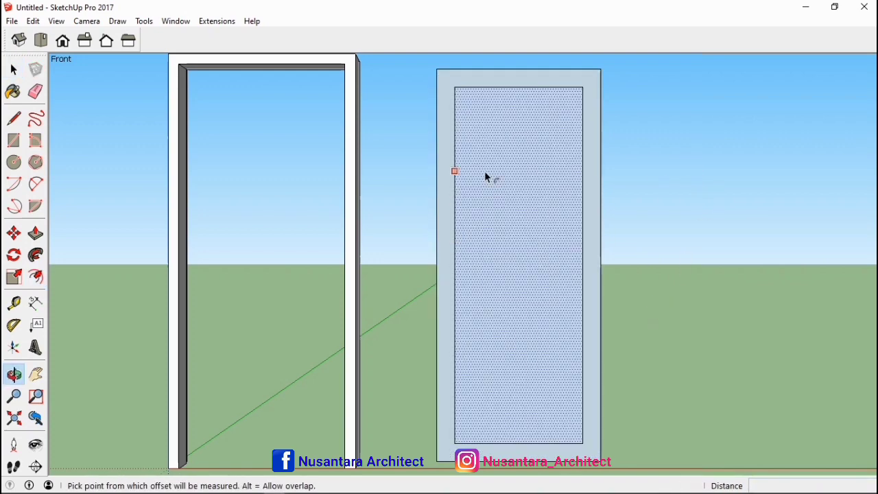
{"action": "left_click", "coordinate": [486, 171]}
{"action": "type", "text": "1"}
{"action": "key", "text": "Return"}
{"action": "key", "text": "space"}
{"action": "left_click", "coordinate": [731, 362]}
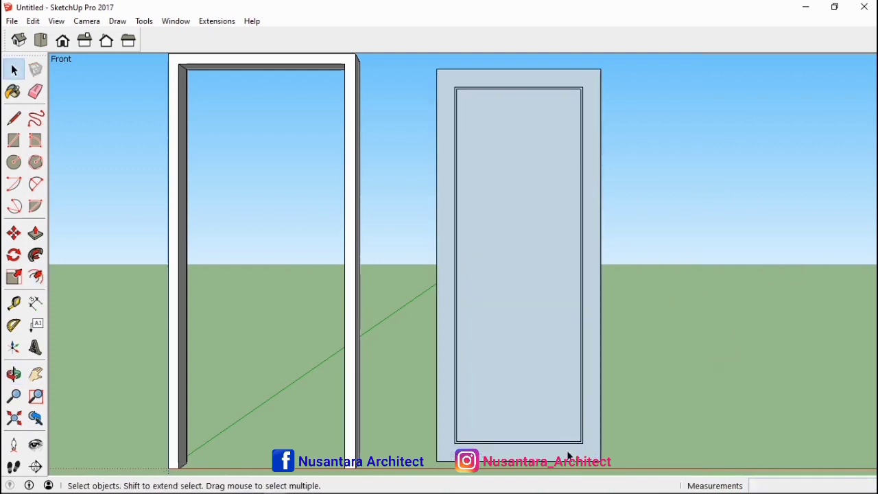
Raise the narrow border's bottom strip by its own thickness using guides and a rectangle, erasing the old lines and the guides
{"action": "scroll", "coordinate": [567, 456], "scroll_direction": "up", "scroll_amount": 6}
{"action": "middle_click_drag", "start_coordinate": [569, 455], "coordinate": [505, 388], "text": "shift"}
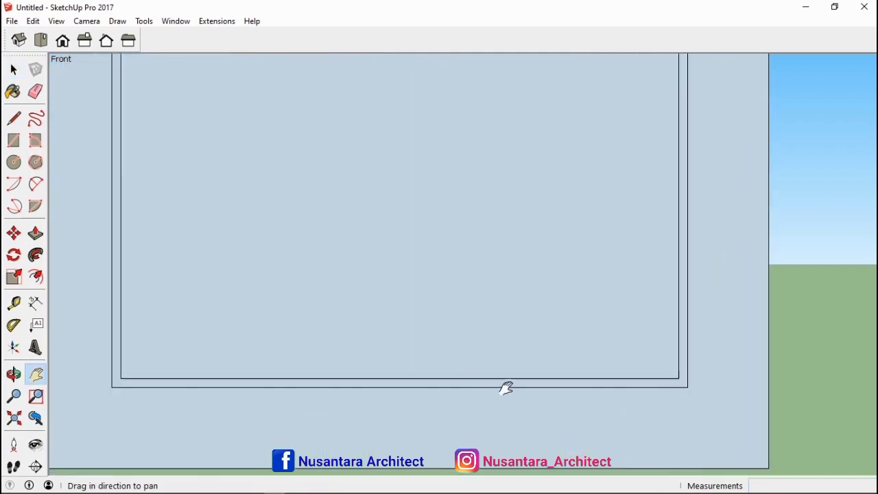
{"action": "key", "text": "t"}
{"action": "key", "text": "r"}
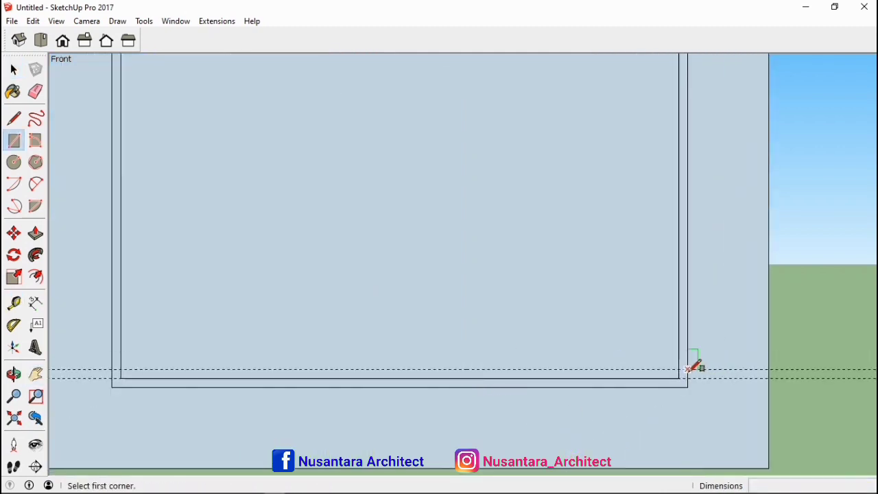
{"action": "left_click", "coordinate": [687, 369]}
{"action": "left_click", "coordinate": [114, 376]}
{"action": "key", "text": "e"}
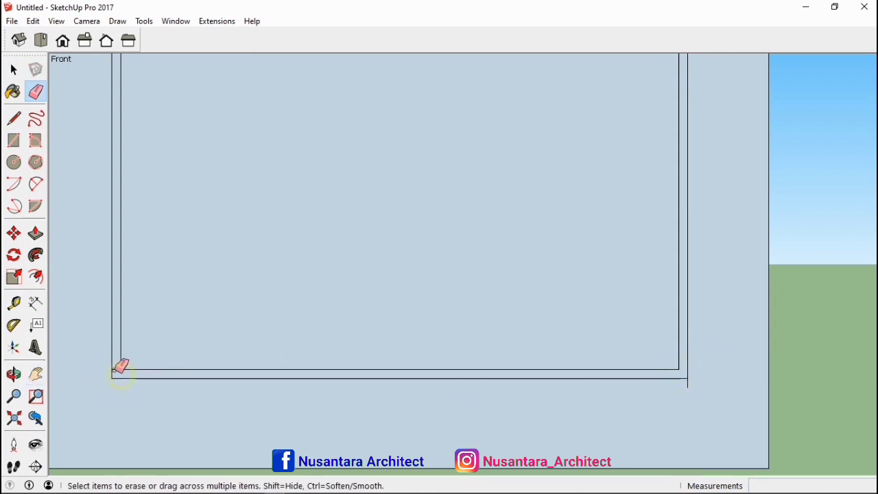
Place two closely spaced horizontal guide lines below the top edge of the inner panel
{"action": "key", "text": "space"}
{"action": "key", "text": "h"}
{"action": "left_click_drag", "start_coordinate": [432, 306], "coordinate": [487, 452]}
{"action": "left_click_drag", "start_coordinate": [584, 102], "coordinate": [572, 485]}
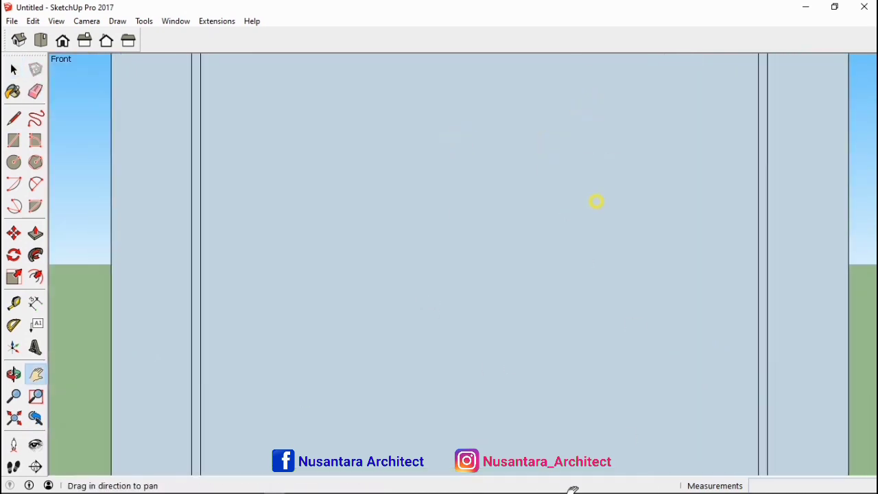
{"action": "left_click_drag", "start_coordinate": [596, 201], "coordinate": [502, 329]}
{"action": "left_click_drag", "start_coordinate": [473, 249], "coordinate": [478, 253]}
{"action": "key", "text": "t"}
{"action": "left_click", "coordinate": [472, 191]}
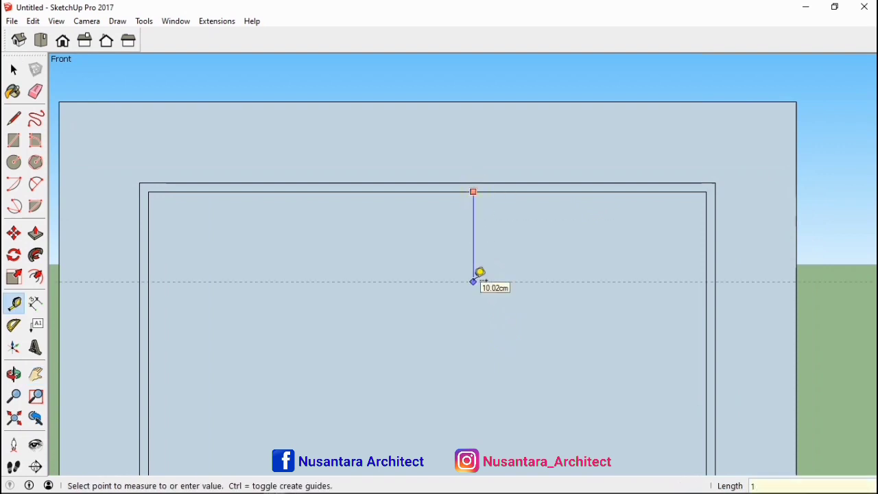
{"action": "key", "text": "space"}
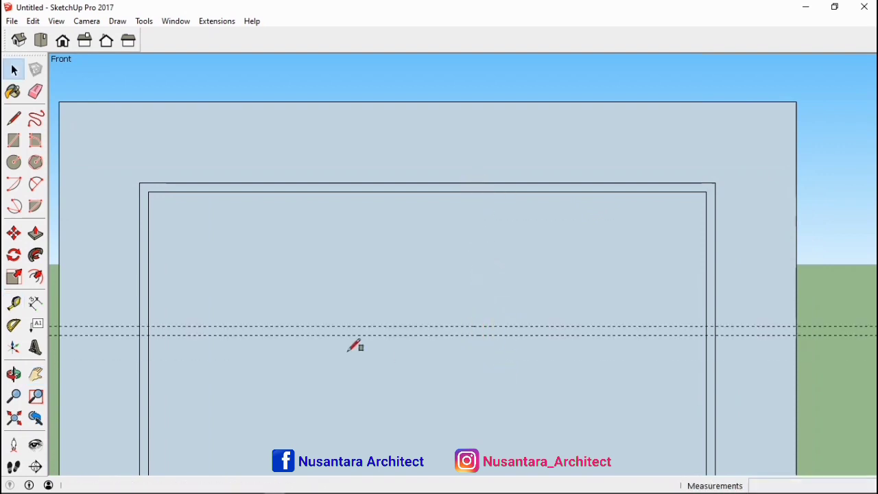
Draw a thin rectangle across the inner panel between the two guides, select its face and erase the guides
{"action": "left_click", "coordinate": [148, 326]}
{"action": "key", "text": "space"}
{"action": "left_click", "coordinate": [695, 333]}
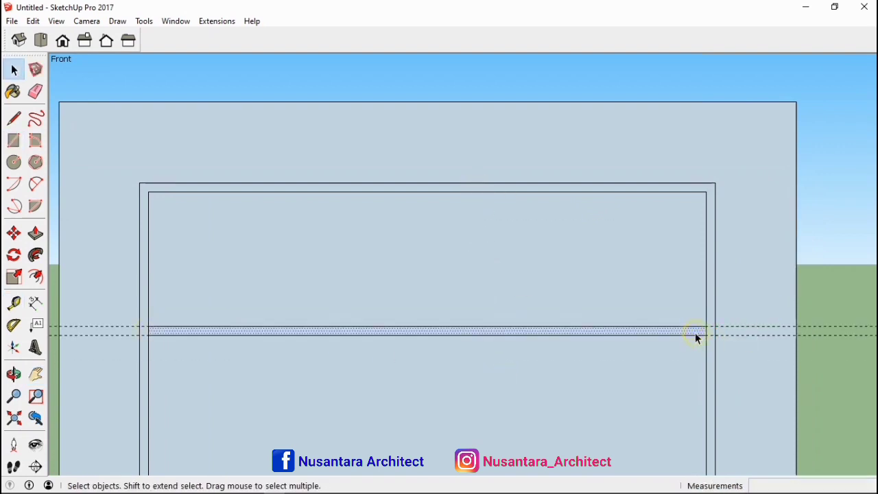
{"action": "key", "text": "e"}
{"action": "left_click_drag", "start_coordinate": [752, 319], "coordinate": [743, 347]}
{"action": "key", "text": "space"}
Copy the thin horizontal strip downward twice, spacing the copies 16 cm apart
{"action": "key", "text": "m"}
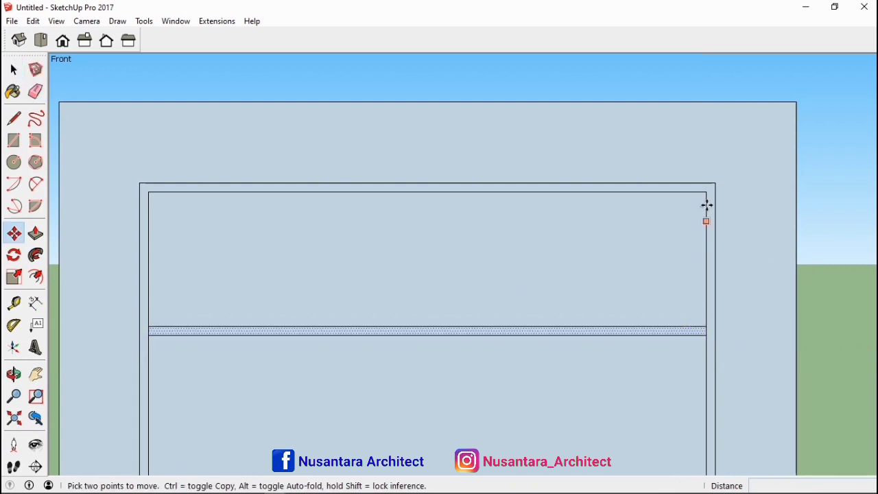
{"action": "left_click", "coordinate": [706, 192]}
{"action": "key", "text": "ctrl"}
{"action": "left_click", "coordinate": [707, 335]}
{"action": "key", "text": "space"}
{"action": "key", "text": "h"}
{"action": "left_click_drag", "start_coordinate": [667, 382], "coordinate": [662, 171]}
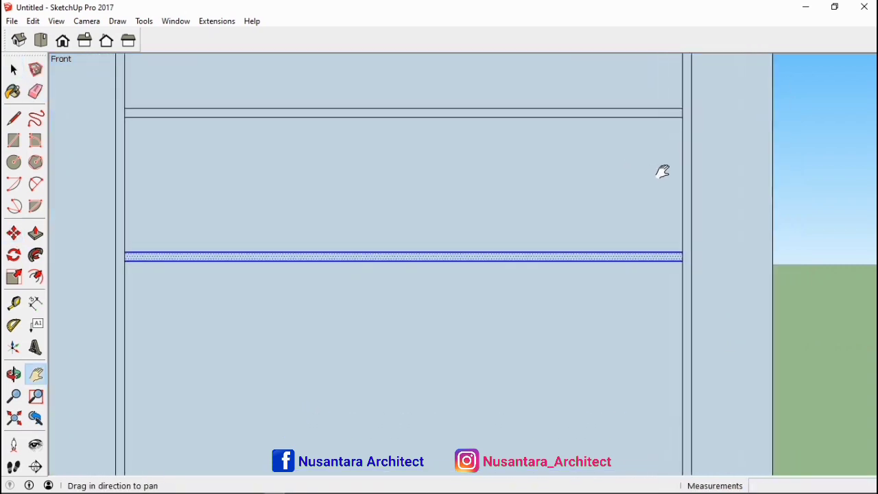
{"action": "key", "text": "m"}
{"action": "left_click", "coordinate": [681, 122]}
{"action": "key", "text": "ctrl"}
{"action": "left_click", "coordinate": [682, 261]}
Add two more copies of the horizontal strip, each 16 cm below the previous one
{"action": "key", "text": "h"}
{"action": "left_click_drag", "start_coordinate": [616, 317], "coordinate": [603, 220]}
{"action": "middle_click_drag", "start_coordinate": [604, 220], "coordinate": [598, 145], "text": "shift"}
{"action": "key", "text": "m"}
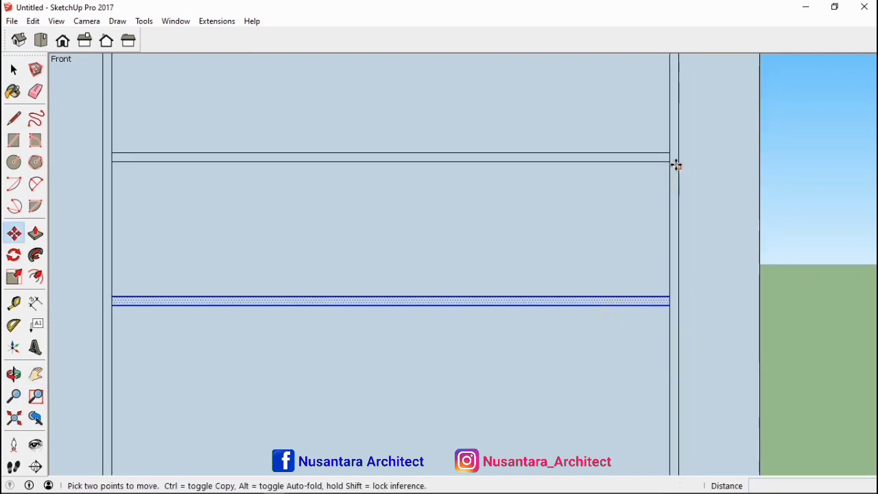
{"action": "left_click", "coordinate": [674, 163]}
{"action": "key", "text": "ctrl"}
{"action": "left_click", "coordinate": [671, 304]}
{"action": "key", "text": "space"}
{"action": "middle_click_drag", "start_coordinate": [634, 373], "coordinate": [627, 119], "text": "shift"}
{"action": "left_click_drag", "start_coordinate": [627, 119], "coordinate": [631, 162]}
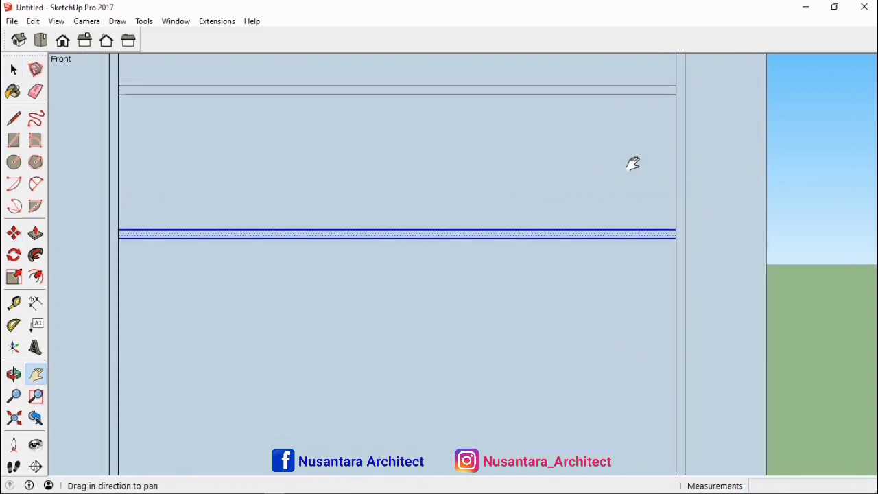
{"action": "key", "text": "m"}
{"action": "left_click", "coordinate": [674, 94]}
{"action": "key", "text": "ctrl"}
{"action": "left_click", "coordinate": [676, 237]}
Continue the row of strips down the panel with three further copies at 16 cm spacing
{"action": "left_click", "coordinate": [676, 238]}
{"action": "key", "text": "ctrl"}
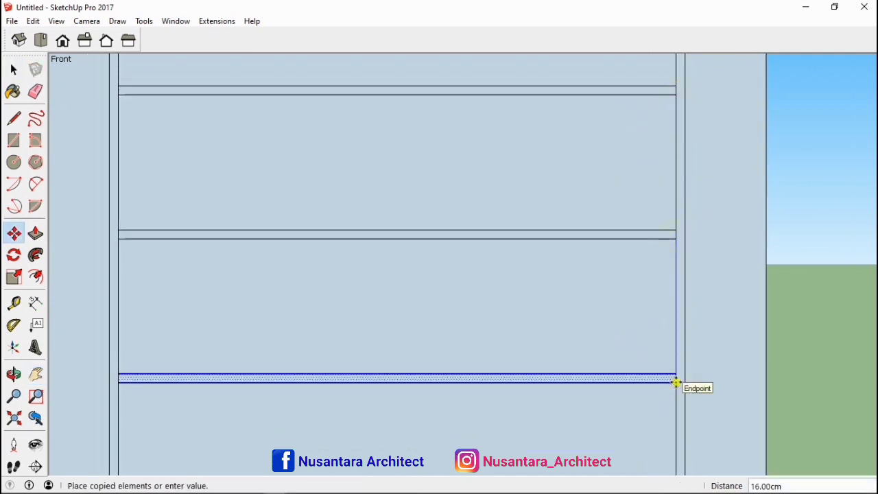
{"action": "left_click", "coordinate": [676, 382]}
{"action": "middle_click_drag", "start_coordinate": [612, 376], "coordinate": [638, 141], "text": "shift"}
{"action": "key", "text": "m"}
{"action": "left_click", "coordinate": [690, 130]}
{"action": "key", "text": "ctrl"}
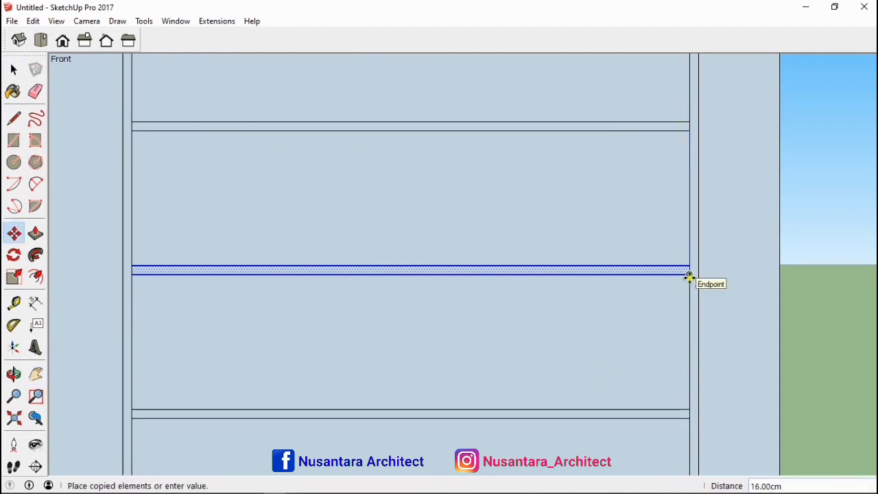
{"action": "left_click", "coordinate": [688, 274]}
{"action": "key", "text": "h"}
{"action": "left_click_drag", "start_coordinate": [637, 300], "coordinate": [619, 107]}
{"action": "key", "text": "m"}
{"action": "left_click", "coordinate": [669, 85]}
{"action": "key", "text": "ctrl"}
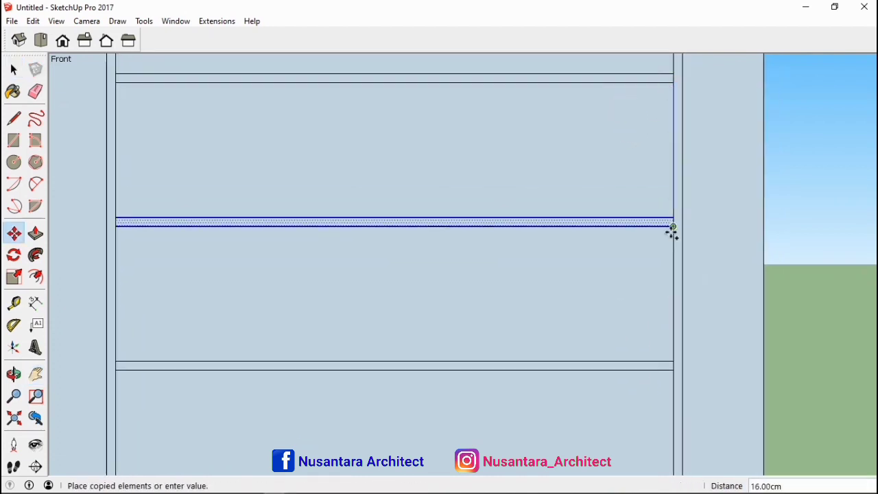
{"action": "left_click", "coordinate": [672, 229]}
Copy the last strip 16 cm down to complete the rows and erase the stray edge at the border's bottom-right corner
{"action": "key", "text": "h"}
{"action": "left_click_drag", "start_coordinate": [624, 406], "coordinate": [624, 122]}
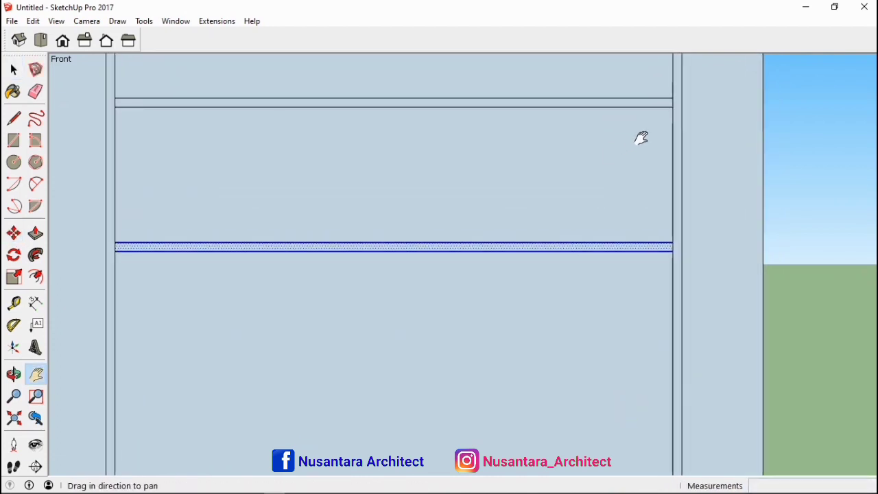
{"action": "key", "text": "m"}
{"action": "left_click", "coordinate": [672, 108]}
{"action": "key", "text": "ctrl"}
{"action": "left_click", "coordinate": [672, 251]}
{"action": "key", "text": "h"}
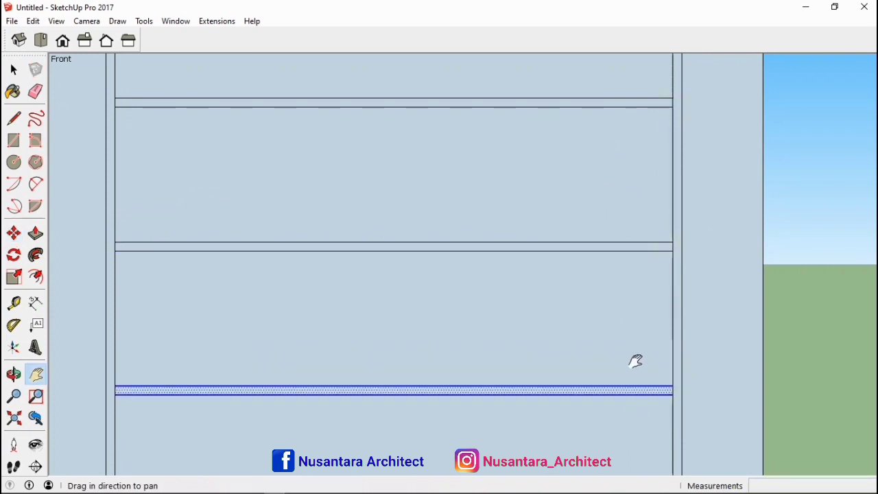
{"action": "mouse_move", "coordinate": [635, 361]}
{"action": "left_mouse_down"}
{"action": "mouse_move", "coordinate": [649, 147]}
{"action": "mouse_move", "coordinate": [651, 200]}
{"action": "left_mouse_up"}
{"action": "key", "text": "space"}
{"action": "left_click", "coordinate": [835, 349]}
{"action": "key", "text": "e"}
{"action": "left_click", "coordinate": [698, 364]}
{"action": "key", "text": "space"}
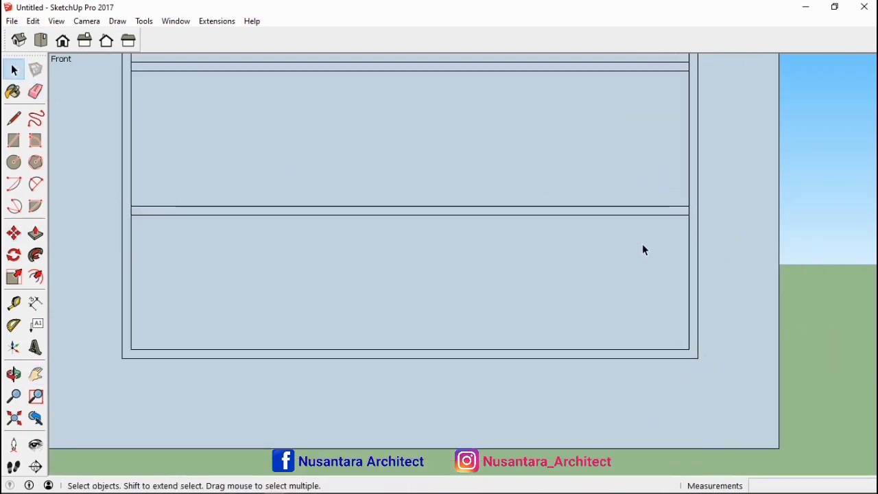
Place two narrow pairs of vertical guide lines that divide the inner panel into three columns
{"action": "key", "text": "h"}
{"action": "left_click_drag", "start_coordinate": [453, 63], "coordinate": [468, 295]}
{"action": "mouse_move", "coordinate": [371, 136]}
{"action": "left_mouse_down"}
{"action": "mouse_move", "coordinate": [393, 225]}
{"action": "mouse_move", "coordinate": [405, 399]}
{"action": "left_mouse_up"}
{"action": "mouse_move", "coordinate": [393, 110]}
{"action": "left_mouse_down"}
{"action": "mouse_move", "coordinate": [396, 286]}
{"action": "mouse_move", "coordinate": [393, 152]}
{"action": "left_mouse_up"}
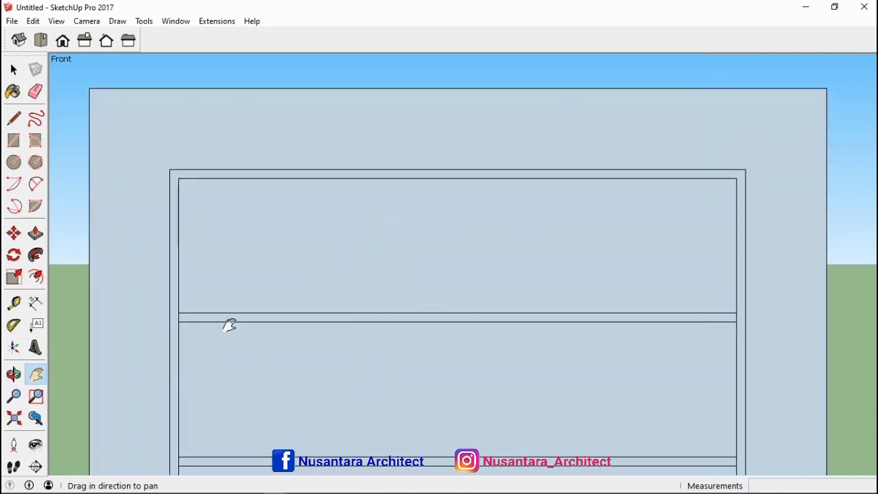
{"action": "key", "text": "t"}
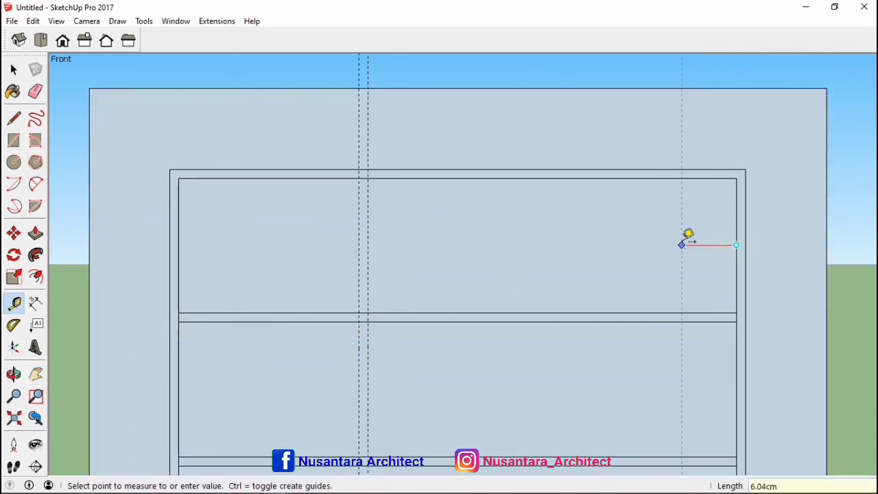
{"action": "key", "text": "space"}
Draw the first vertical strip between the left pair of guides, from the top to the bottom of the inner panel
{"action": "key", "text": "r"}
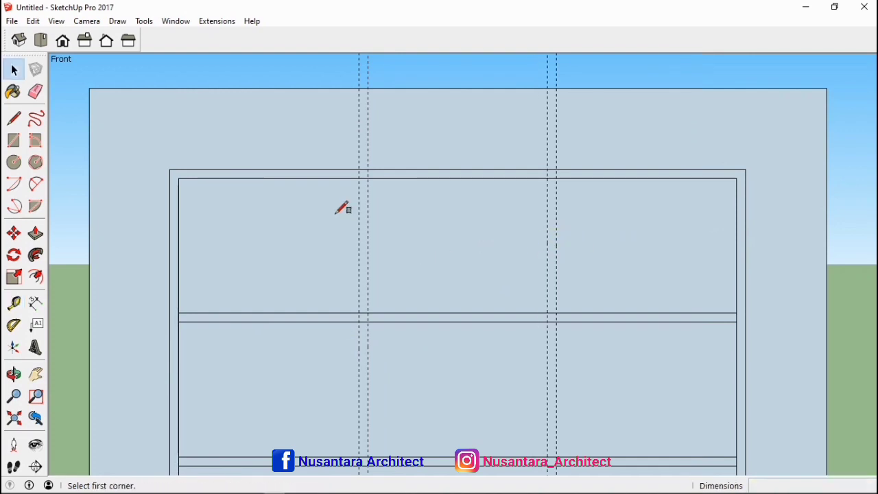
{"action": "key", "text": "h"}
{"action": "left_click_drag", "start_coordinate": [396, 412], "coordinate": [404, 98]}
{"action": "left_click_drag", "start_coordinate": [453, 325], "coordinate": [486, 6]}
{"action": "left_click_drag", "start_coordinate": [505, 339], "coordinate": [506, 14]}
{"action": "left_click_drag", "start_coordinate": [432, 257], "coordinate": [426, 361]}
{"action": "key", "text": "Escape"}
{"action": "key", "text": "space"}
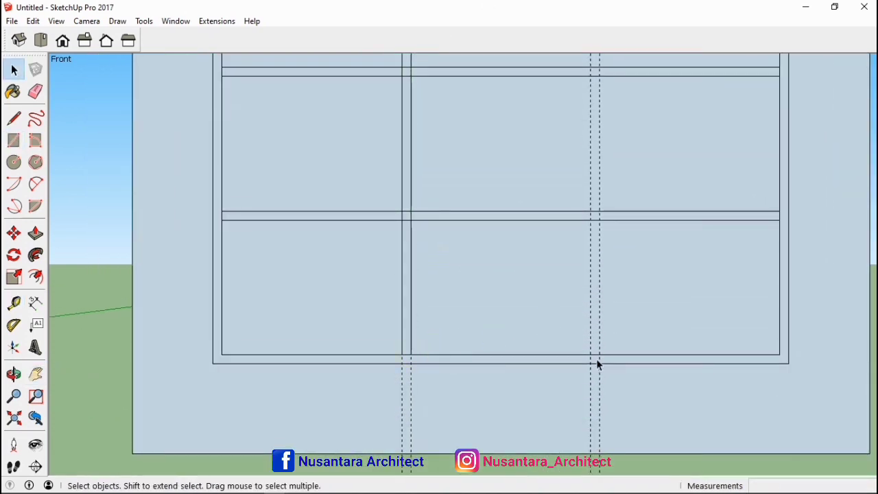
Draw the second vertical strip between the right pair of guides over the panel's full inner height, and erase all vertical guides
{"action": "key", "text": "r"}
{"action": "left_click", "coordinate": [591, 354]}
{"action": "key", "text": "h"}
{"action": "left_click_drag", "start_coordinate": [608, 189], "coordinate": [481, 307]}
{"action": "left_click_drag", "start_coordinate": [512, 176], "coordinate": [517, 367]}
{"action": "left_click_drag", "start_coordinate": [535, 196], "coordinate": [558, 431]}
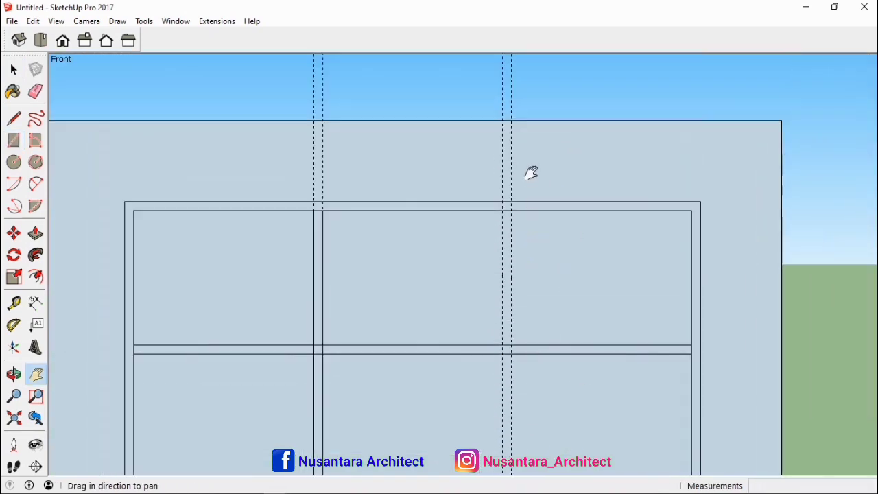
{"action": "key", "text": "Escape"}
{"action": "left_click", "coordinate": [512, 211]}
{"action": "key", "text": "space"}
{"action": "key", "text": "e"}
{"action": "left_click_drag", "start_coordinate": [510, 176], "coordinate": [480, 179]}
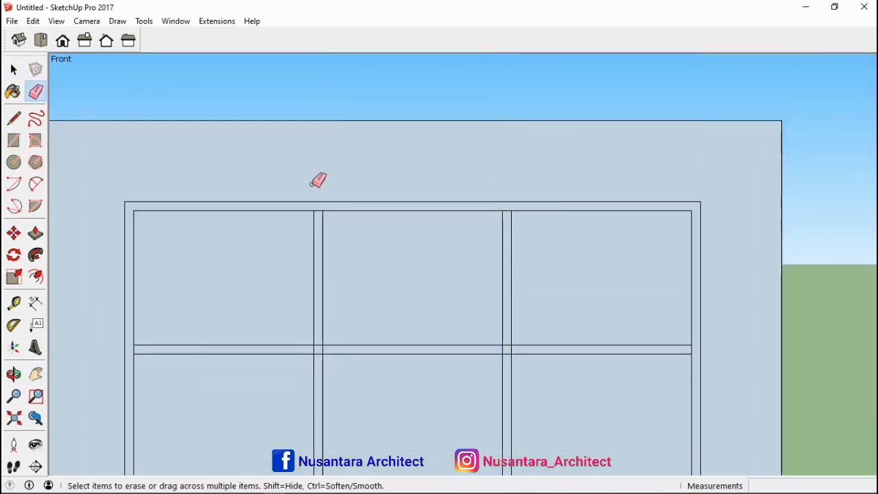
Erase one vertical strip segment per row, alternating between the right and left divider, to form a staggered brick pattern
{"action": "scroll", "coordinate": [371, 213], "scroll_direction": "down", "scroll_amount": 5}
{"action": "key", "text": "h"}
{"action": "left_click_drag", "start_coordinate": [417, 355], "coordinate": [492, 194]}
{"action": "scroll", "coordinate": [446, 275], "scroll_direction": "down", "scroll_amount": 2}
{"action": "key", "text": "space"}
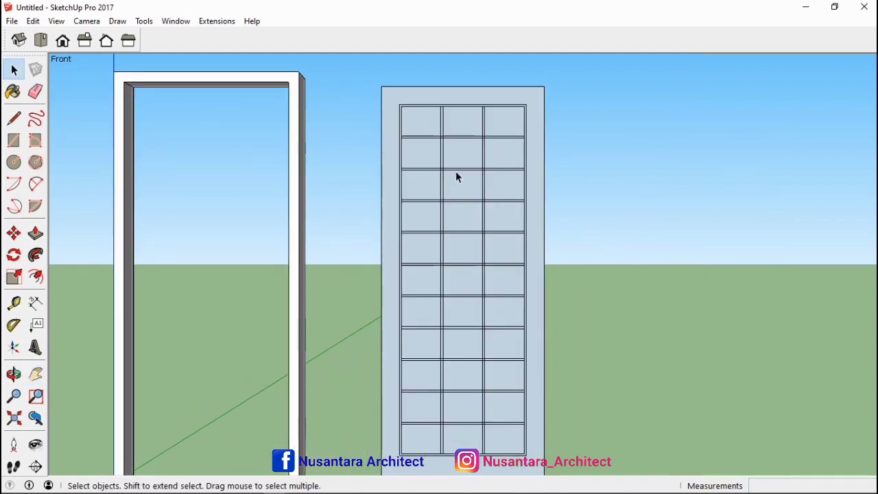
{"action": "key", "text": "e"}
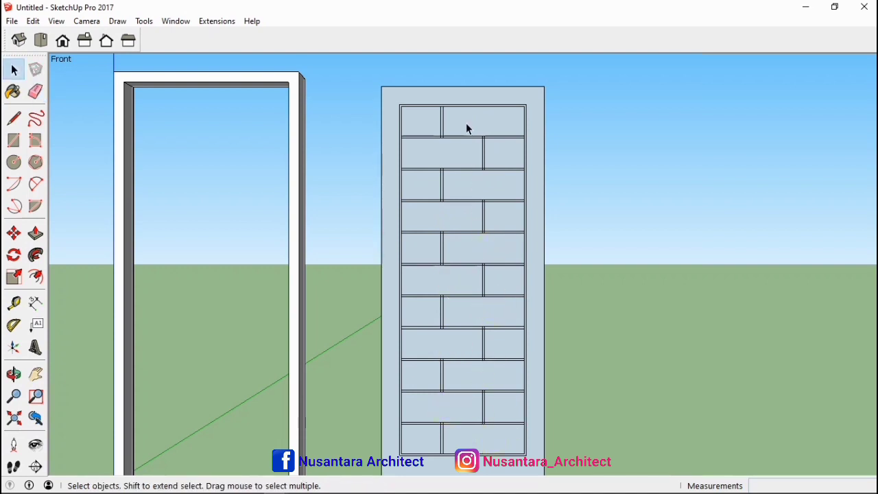
Erase the short line segments crossing every strip junction, row by row down the panel, so the grid becomes one continuous face
{"action": "scroll", "coordinate": [466, 126], "scroll_direction": "up", "scroll_amount": 5}
{"action": "scroll", "coordinate": [467, 120], "scroll_direction": "down", "scroll_amount": 2}
{"action": "key", "text": "h"}
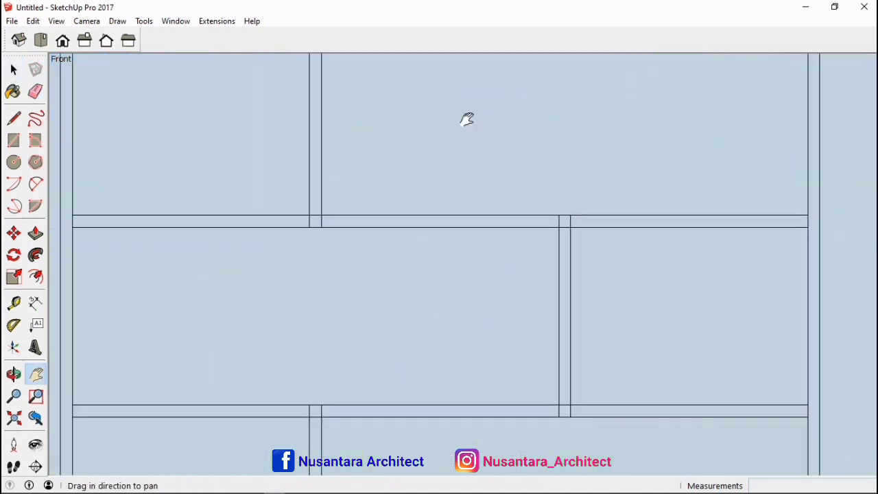
{"action": "left_click_drag", "start_coordinate": [467, 120], "coordinate": [513, 230]}
{"action": "key", "text": "e"}
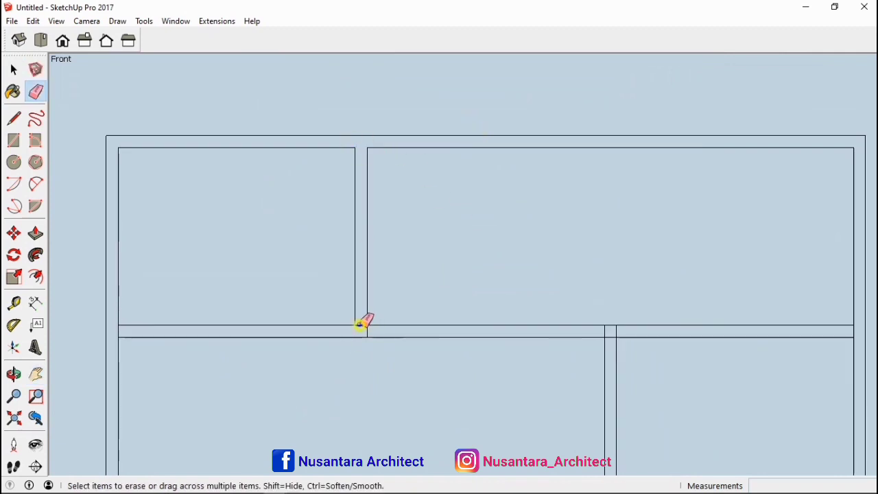
{"action": "middle_click_drag", "start_coordinate": [535, 334], "coordinate": [347, 301], "text": "shift"}
{"action": "left_click_drag", "start_coordinate": [433, 298], "coordinate": [422, 297]}
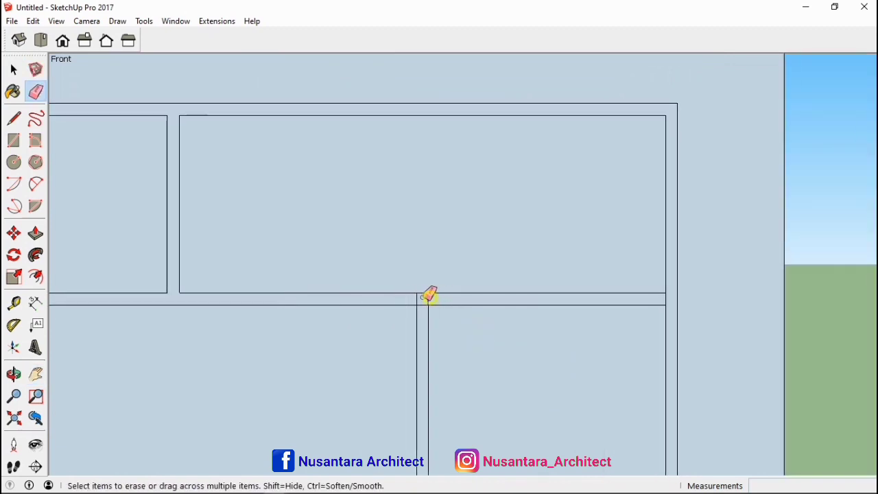
{"action": "middle_click_drag", "start_coordinate": [479, 343], "coordinate": [456, 186], "text": "shift"}
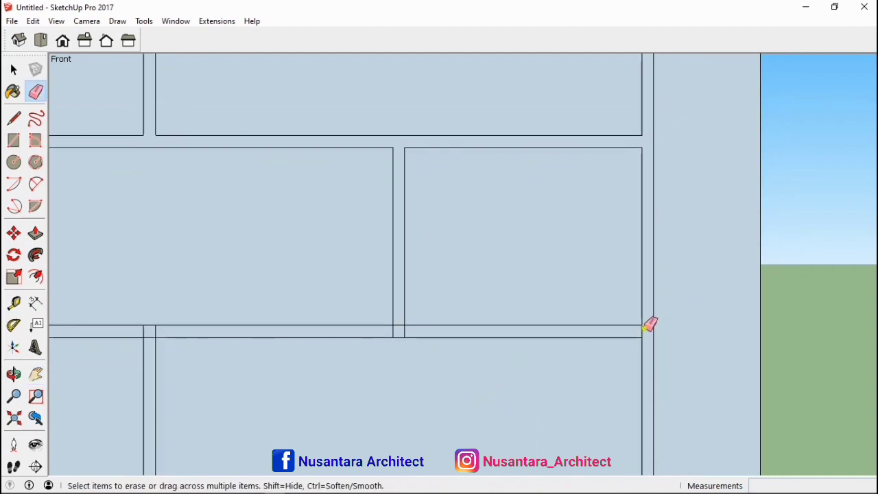
{"action": "middle_click_drag", "start_coordinate": [177, 336], "coordinate": [439, 335], "text": "shift"}
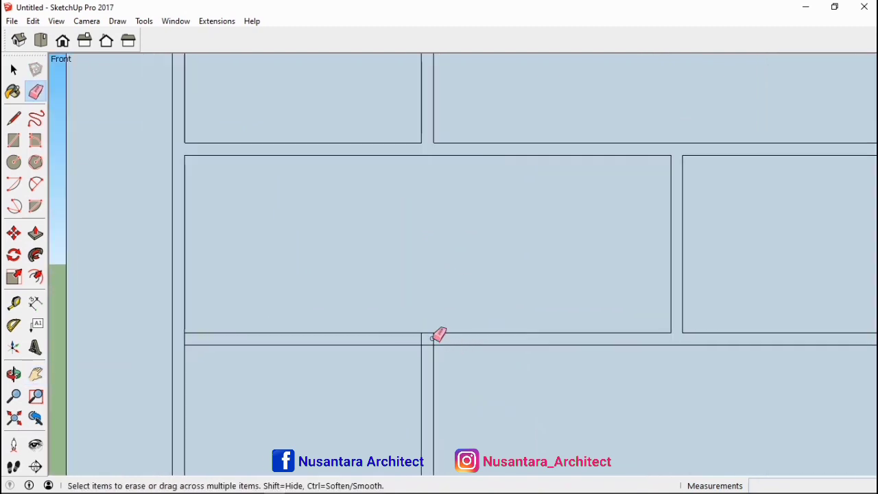
{"action": "middle_click_drag", "start_coordinate": [212, 339], "coordinate": [196, 413], "text": "shift"}
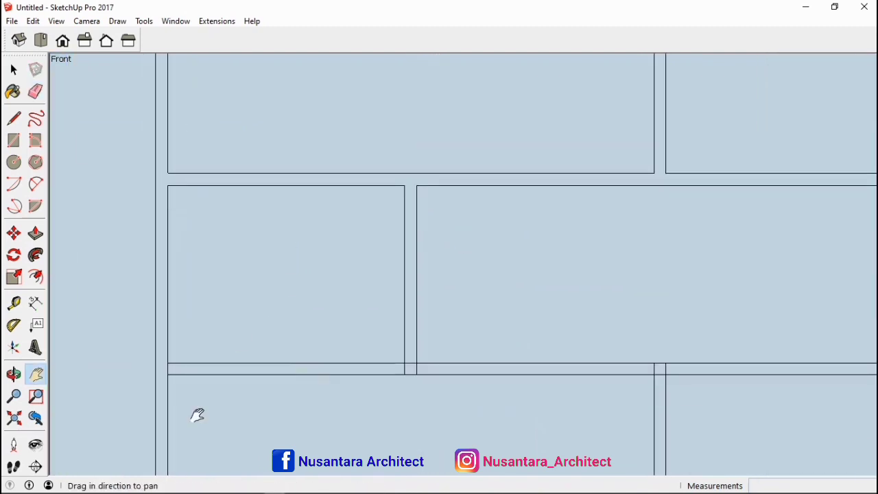
{"action": "middle_click_drag", "start_coordinate": [418, 356], "coordinate": [436, 353], "text": "shift"}
{"action": "mouse_move", "coordinate": [683, 349]}
{"action": "middle_mouse_down", "text": "shift"}
{"action": "mouse_move", "coordinate": [666, 405]}
{"action": "mouse_move", "coordinate": [675, 351]}
{"action": "middle_mouse_up", "text": "shift"}
{"action": "mouse_move", "coordinate": [417, 352]}
{"action": "middle_mouse_down", "text": "shift"}
{"action": "mouse_move", "coordinate": [550, 377]}
{"action": "mouse_move", "coordinate": [421, 370]}
{"action": "mouse_move", "coordinate": [248, 306]}
{"action": "mouse_move", "coordinate": [321, 216]}
{"action": "middle_mouse_up", "text": "shift"}
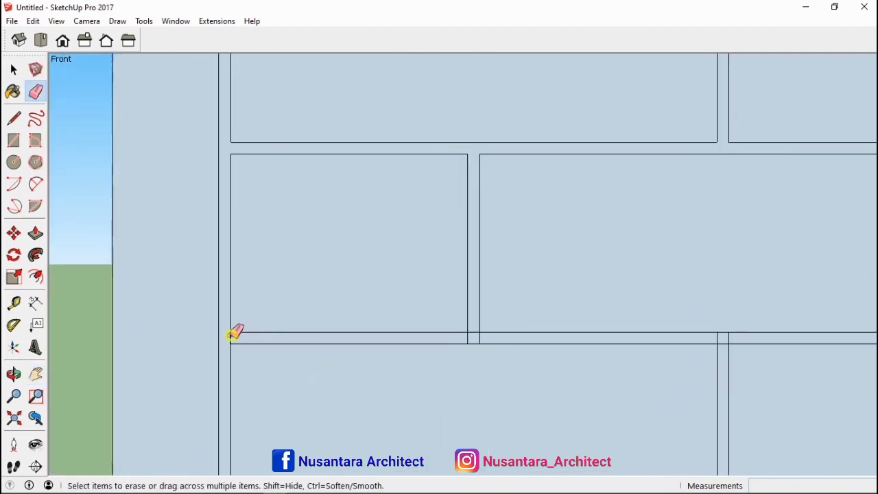
{"action": "middle_click_drag", "start_coordinate": [476, 333], "coordinate": [453, 297], "text": "shift"}
{"action": "left_click", "coordinate": [691, 296]}
{"action": "middle_click_drag", "start_coordinate": [492, 406], "coordinate": [471, 217], "text": "shift"}
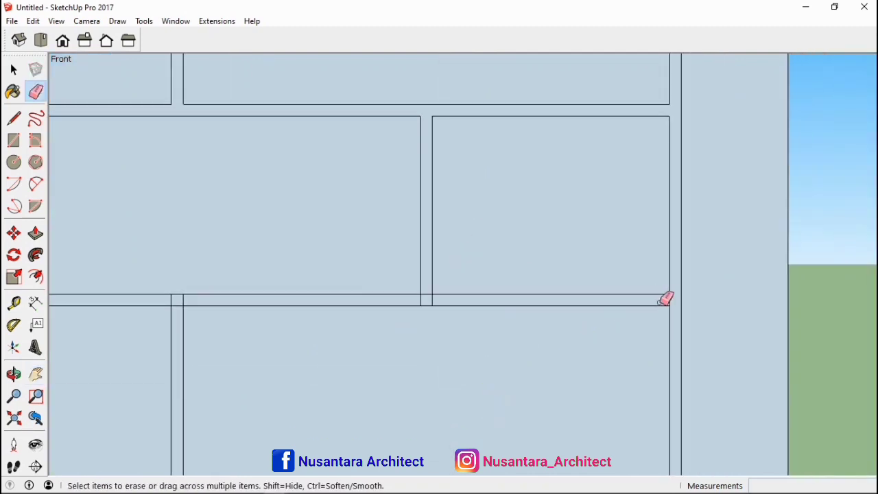
{"action": "middle_click_drag", "start_coordinate": [388, 313], "coordinate": [462, 360], "text": "shift"}
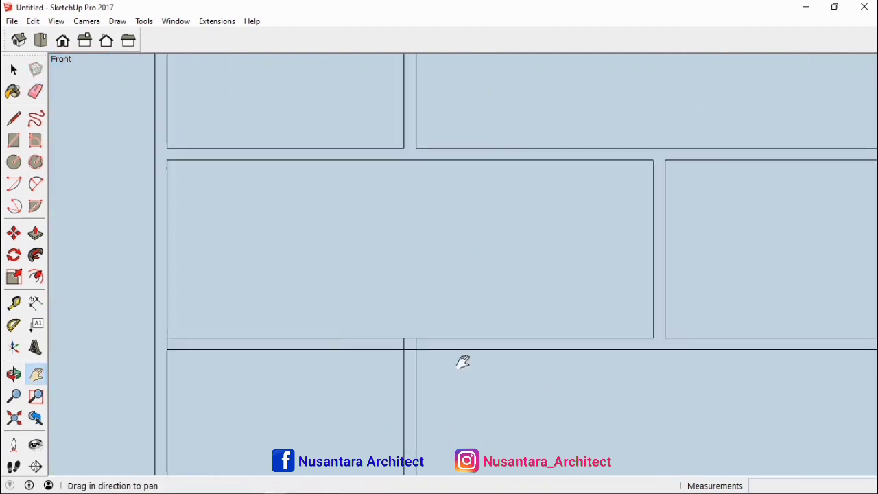
{"action": "middle_click_drag", "start_coordinate": [304, 377], "coordinate": [307, 179], "text": "shift"}
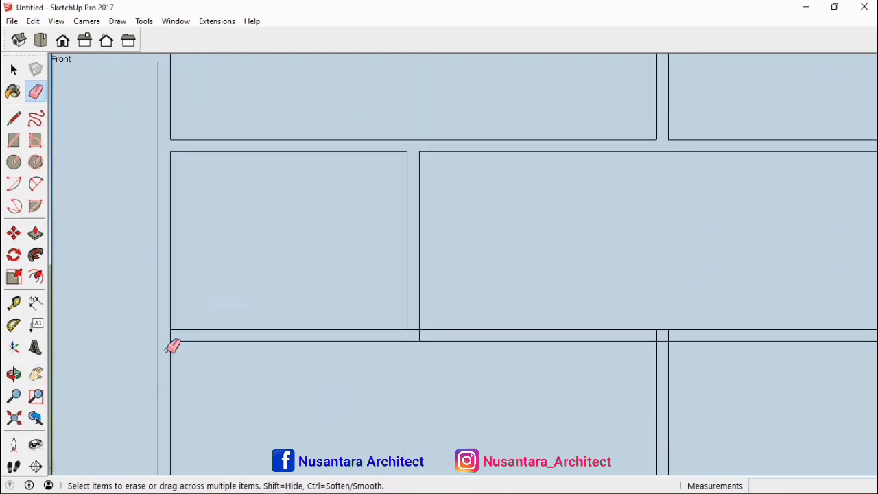
{"action": "middle_click_drag", "start_coordinate": [566, 369], "coordinate": [433, 337], "text": "shift"}
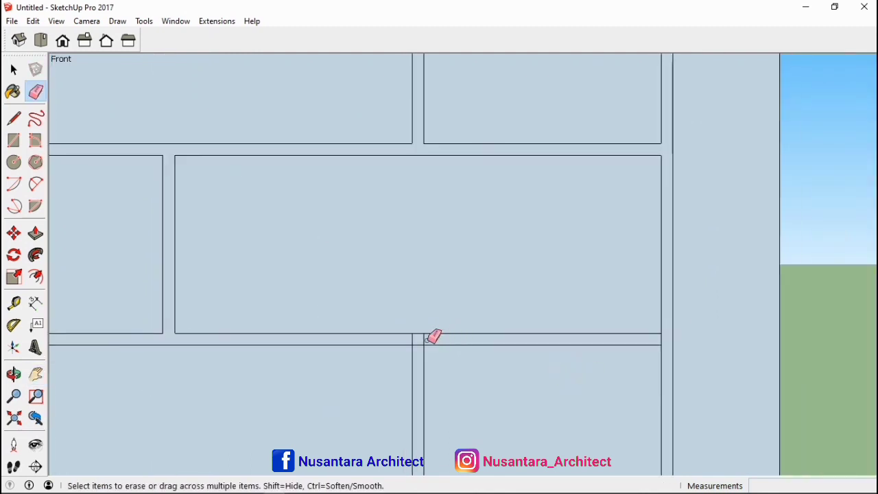
{"action": "middle_click_drag", "start_coordinate": [523, 292], "coordinate": [668, 332], "text": "shift"}
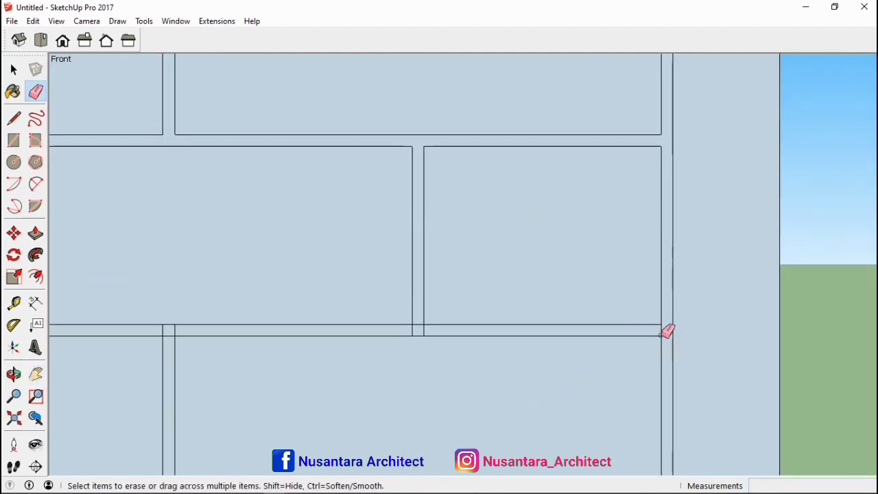
{"action": "middle_click_drag", "start_coordinate": [397, 328], "coordinate": [521, 344], "text": "shift"}
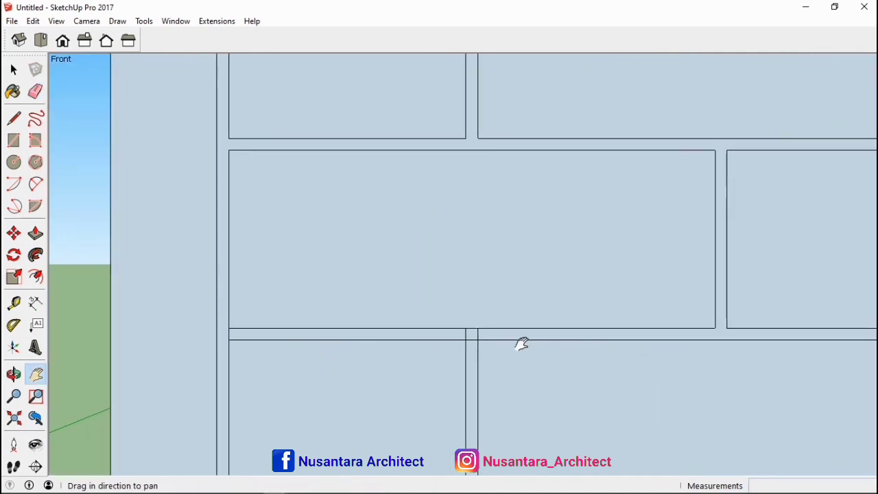
{"action": "middle_click_drag", "start_coordinate": [320, 345], "coordinate": [220, 351], "text": "shift"}
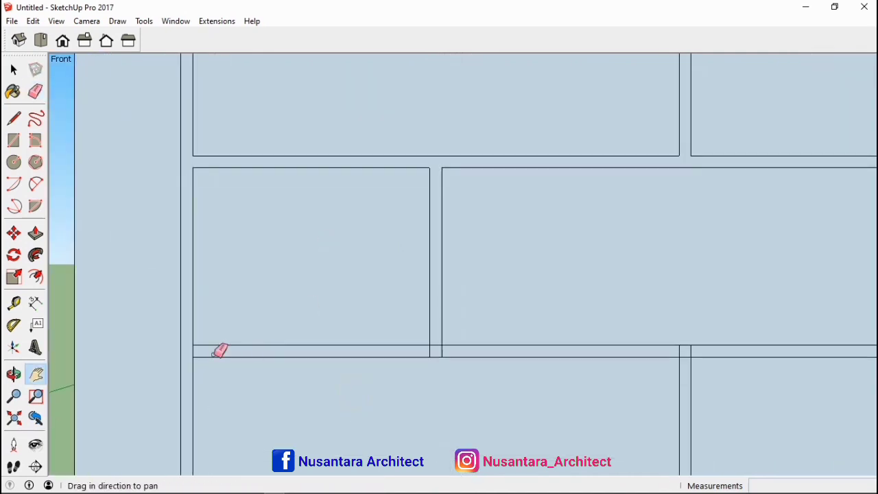
{"action": "middle_click_drag", "start_coordinate": [486, 353], "coordinate": [429, 338], "text": "shift"}
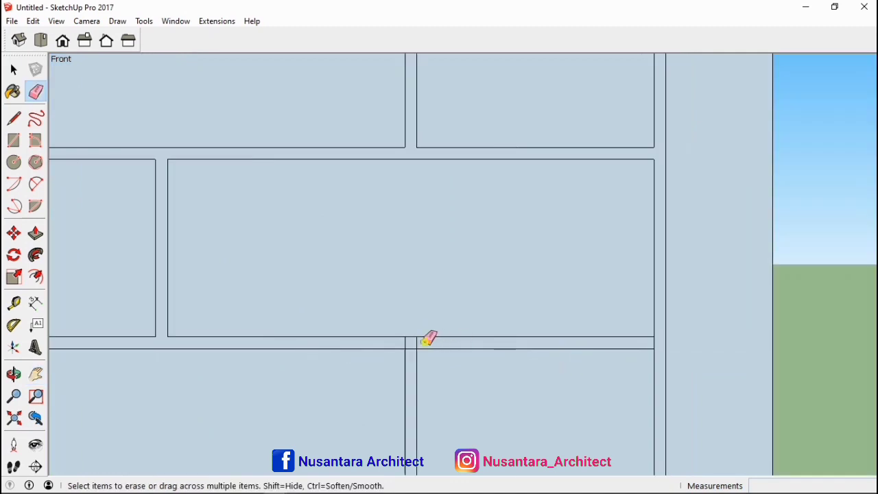
{"action": "middle_click_drag", "start_coordinate": [660, 341], "coordinate": [686, 336], "text": "shift"}
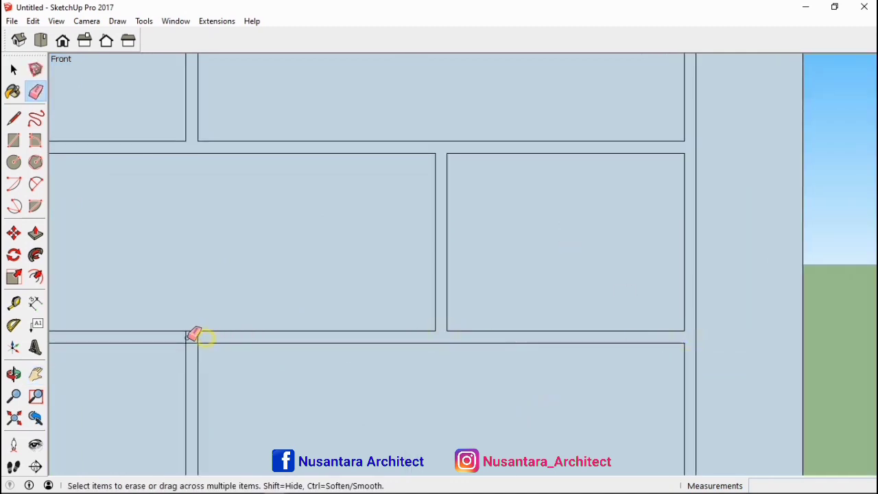
{"action": "middle_click_drag", "start_coordinate": [199, 345], "coordinate": [377, 345], "text": "shift"}
{"action": "middle_click_drag", "start_coordinate": [322, 331], "coordinate": [279, 194], "text": "shift"}
{"action": "middle_click_drag", "start_coordinate": [546, 331], "coordinate": [146, 408], "text": "shift"}
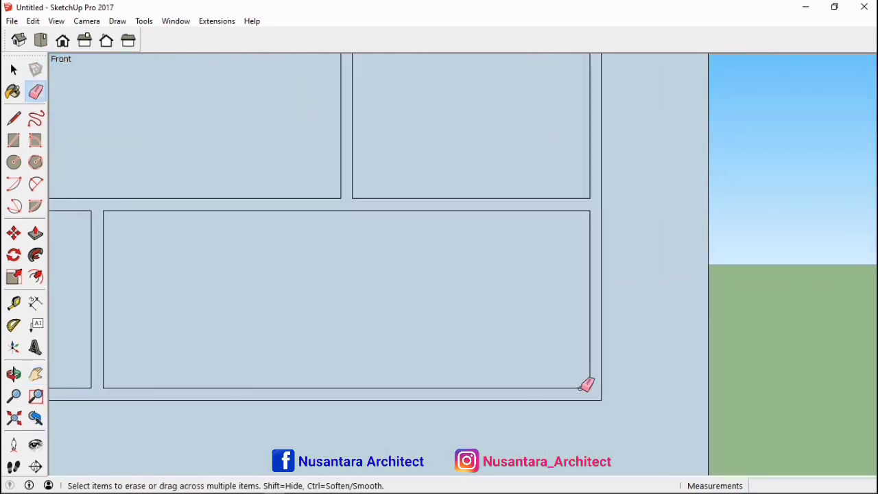
{"action": "key", "text": "space"}
Copy the gridded panel face a short distance along its thickness direction to form the opposite side of the door leaf
{"action": "scroll", "coordinate": [571, 381], "scroll_direction": "down", "scroll_amount": 9}
{"action": "middle_click_drag", "start_coordinate": [543, 380], "coordinate": [535, 393]}
{"action": "middle_click_drag", "start_coordinate": [545, 252], "coordinate": [468, 307], "text": "shift"}
{"action": "scroll", "coordinate": [531, 282], "scroll_direction": "down", "scroll_amount": 2}
{"action": "middle_click_drag", "start_coordinate": [529, 233], "coordinate": [527, 251], "text": "shift"}
{"action": "key", "text": "space"}
{"action": "left_click", "coordinate": [515, 267]}
{"action": "key", "text": "m"}
{"action": "left_click", "coordinate": [527, 251]}
{"action": "key", "text": "ctrl"}
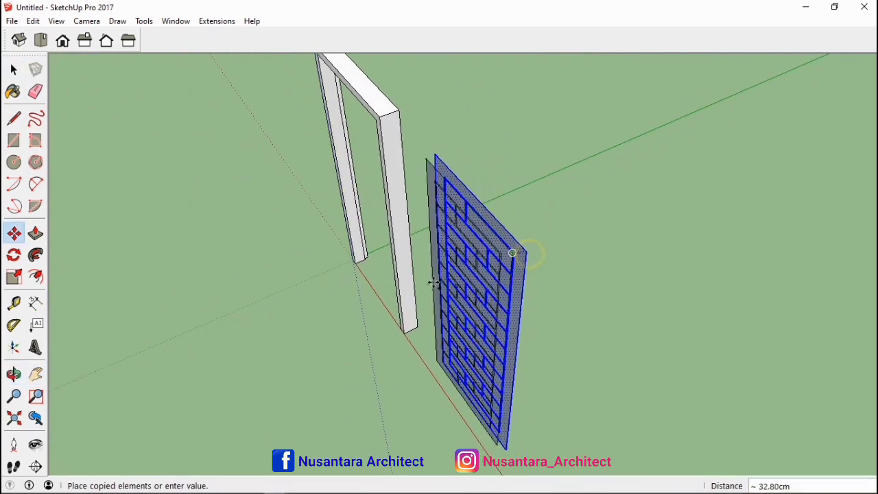
{"action": "key", "text": "Return"}
{"action": "key", "text": "space"}
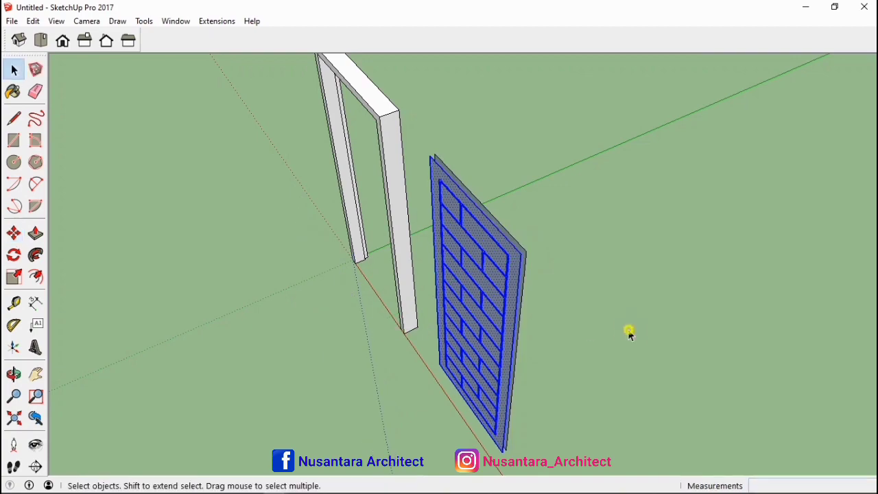
{"action": "left_click", "coordinate": [629, 333]}
Draw rectangles across the top and bottom gaps between the two panel faces to close them into a solid door leaf
{"action": "scroll", "coordinate": [456, 212], "scroll_direction": "up", "scroll_amount": 6}
{"action": "middle_click_drag", "start_coordinate": [457, 211], "coordinate": [561, 266]}
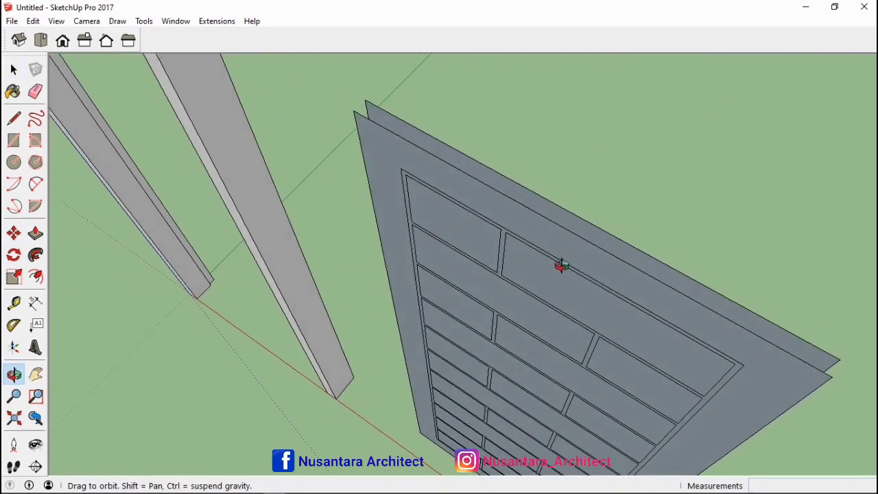
{"action": "left_click", "coordinate": [354, 111]}
{"action": "left_click", "coordinate": [840, 359]}
{"action": "key", "text": "space"}
{"action": "middle_click_drag", "start_coordinate": [506, 429], "coordinate": [537, 329]}
{"action": "middle_click_drag", "start_coordinate": [541, 337], "coordinate": [584, 190], "text": "shift"}
{"action": "middle_click_drag", "start_coordinate": [456, 459], "coordinate": [405, 374]}
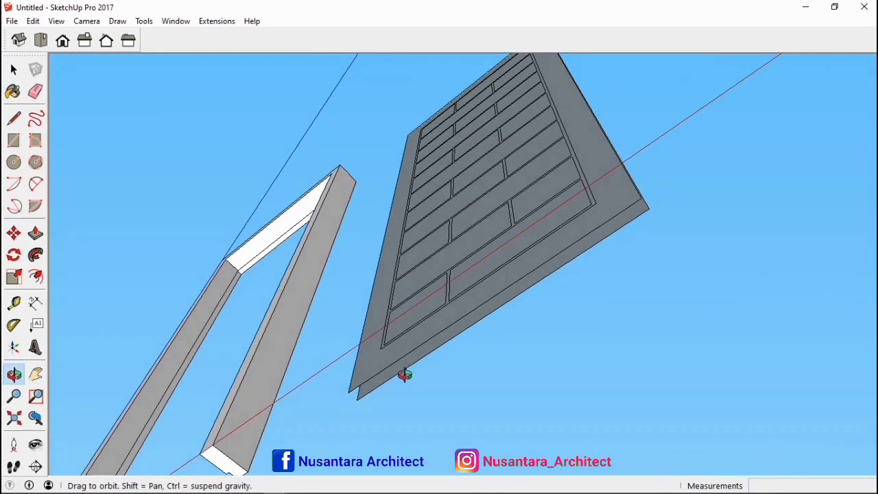
{"action": "left_click", "coordinate": [355, 388]}
{"action": "left_click", "coordinate": [647, 209]}
{"action": "key", "text": "space"}
Push the thin grid face on the door leaf's front side inward to form recessed grooves
{"action": "mouse_move", "coordinate": [604, 212]}
{"action": "middle_mouse_down"}
{"action": "mouse_move", "coordinate": [721, 308]}
{"action": "mouse_move", "coordinate": [554, 284]}
{"action": "mouse_move", "coordinate": [495, 350]}
{"action": "middle_mouse_up"}
{"action": "middle_click_drag", "start_coordinate": [495, 349], "coordinate": [470, 470], "text": "shift"}
{"action": "scroll", "coordinate": [606, 262], "scroll_direction": "up", "scroll_amount": 7}
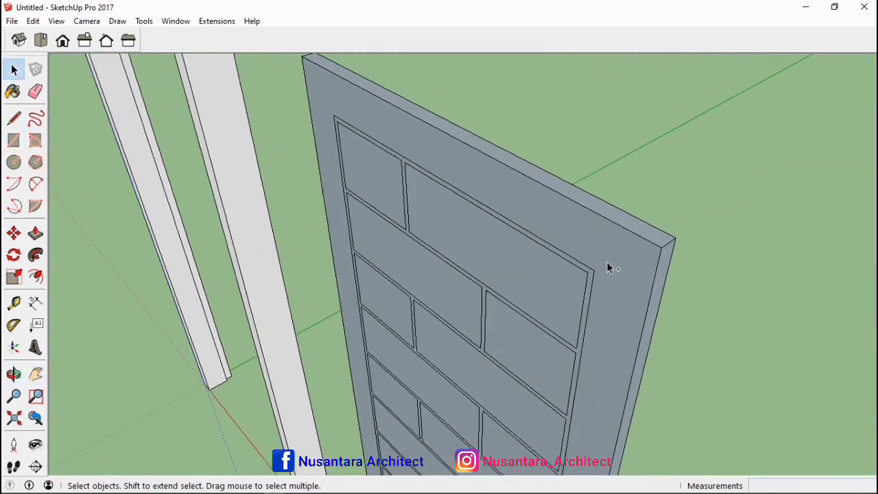
{"action": "middle_click_drag", "start_coordinate": [607, 267], "coordinate": [307, 319]}
{"action": "key", "text": "p"}
{"action": "left_click", "coordinate": [569, 305]}
{"action": "key", "text": "Return"}
{"action": "key", "text": "space"}
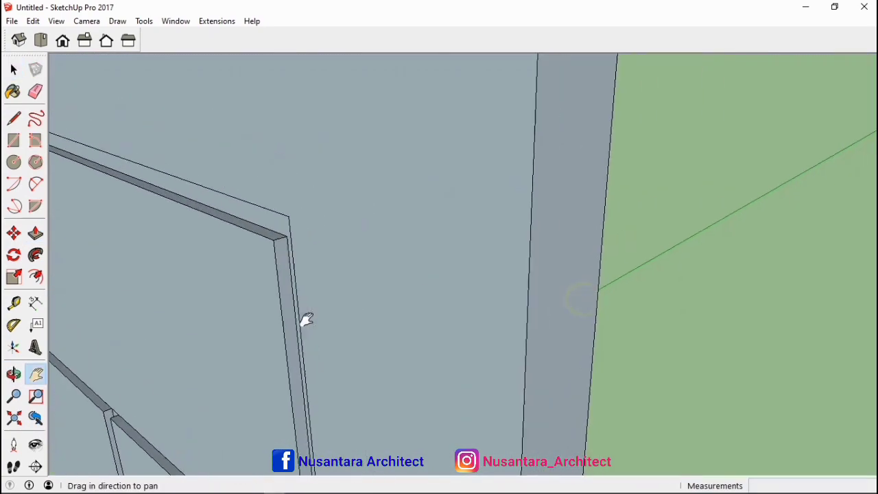
Push the thin grid face on the door leaf's back side inward by 0.5 cm
{"action": "middle_click_drag", "start_coordinate": [498, 350], "coordinate": [89, 348]}
{"action": "middle_click_drag", "start_coordinate": [486, 305], "coordinate": [415, 262]}
{"action": "key", "text": "p"}
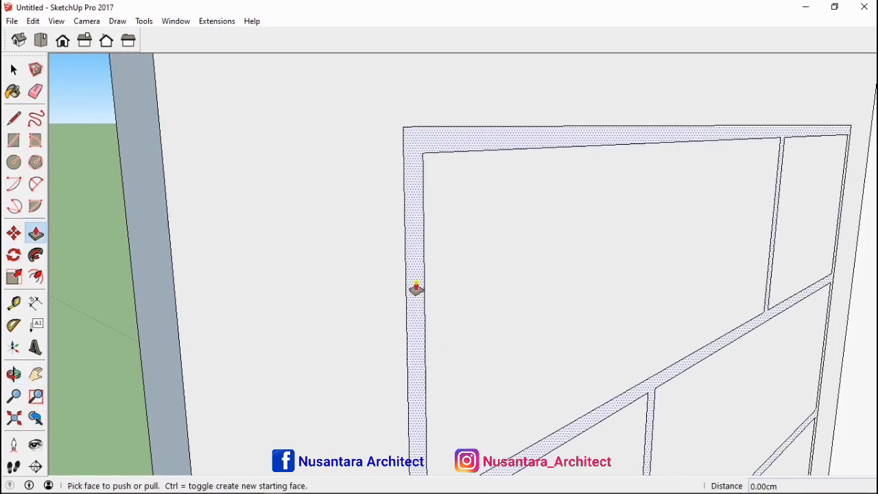
{"action": "left_click", "coordinate": [414, 288]}
{"action": "type", "text": "0.5"}
{"action": "key", "text": "Return"}
{"action": "key", "text": "space"}
Select all connected geometry of the door leaf and make it a group
{"action": "scroll", "coordinate": [583, 286], "scroll_direction": "down", "scroll_amount": 5}
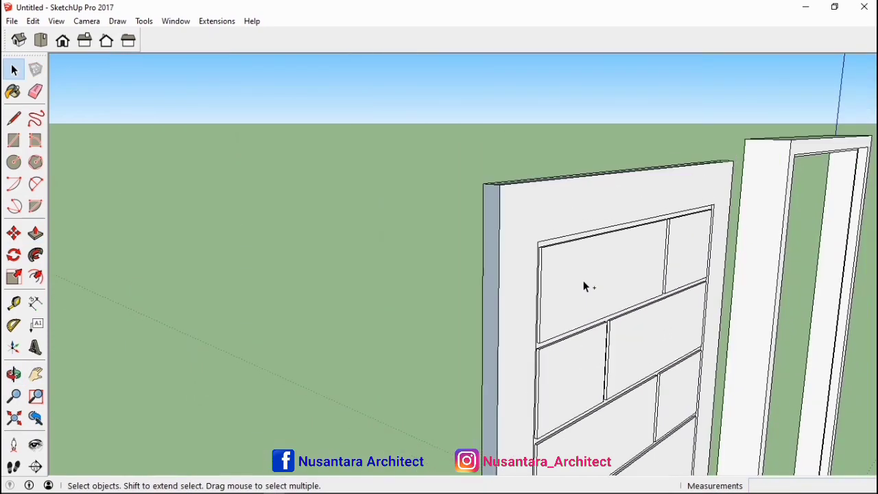
{"action": "key", "text": "o"}
{"action": "left_click_drag", "start_coordinate": [463, 306], "coordinate": [408, 349]}
{"action": "middle_click_drag", "start_coordinate": [407, 349], "coordinate": [576, 286]}
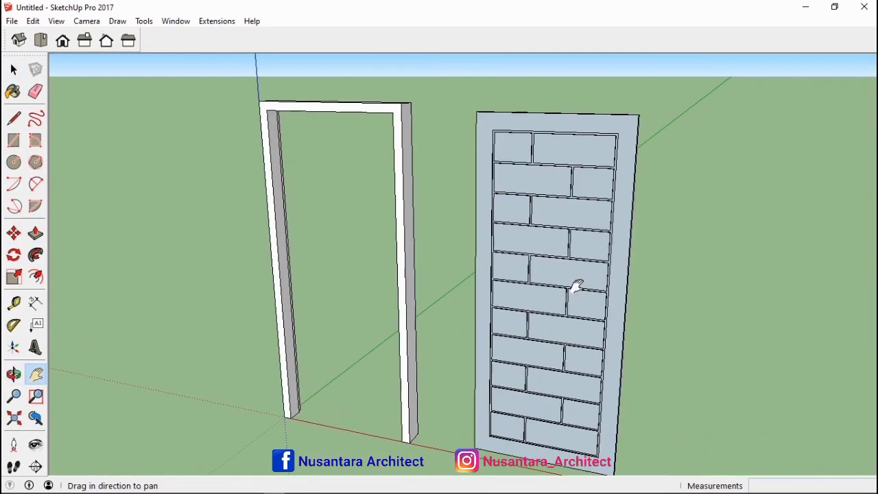
{"action": "triple_click", "coordinate": [580, 304]}
{"action": "right_click", "coordinate": [580, 302]}
{"action": "left_click", "coordinate": [627, 186]}
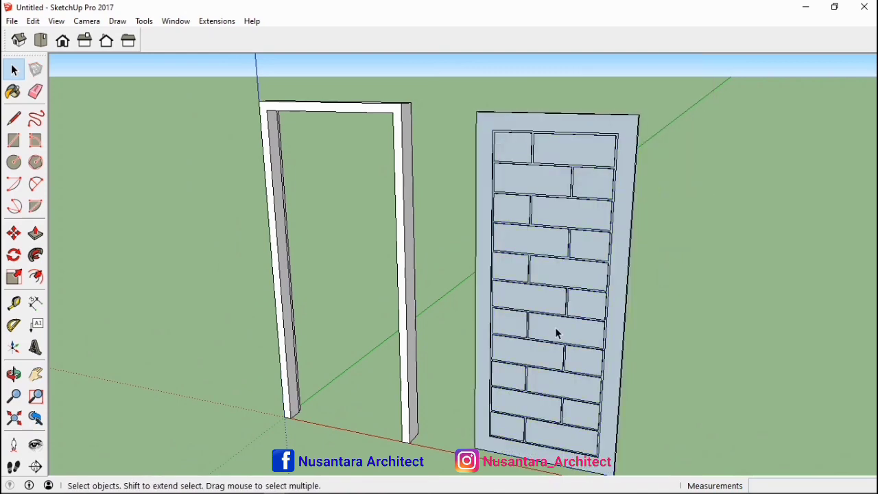
{"action": "mouse_move", "coordinate": [511, 363]}
{"action": "middle_mouse_down", "text": "shift"}
{"action": "mouse_move", "coordinate": [460, 305]}
{"action": "mouse_move", "coordinate": [484, 335]}
{"action": "middle_mouse_up", "text": "shift"}
Copy the door handle and the wood-textured board from the other SketchUp model and paste them beside the door leaf
{"action": "left_click", "coordinate": [276, 485]}
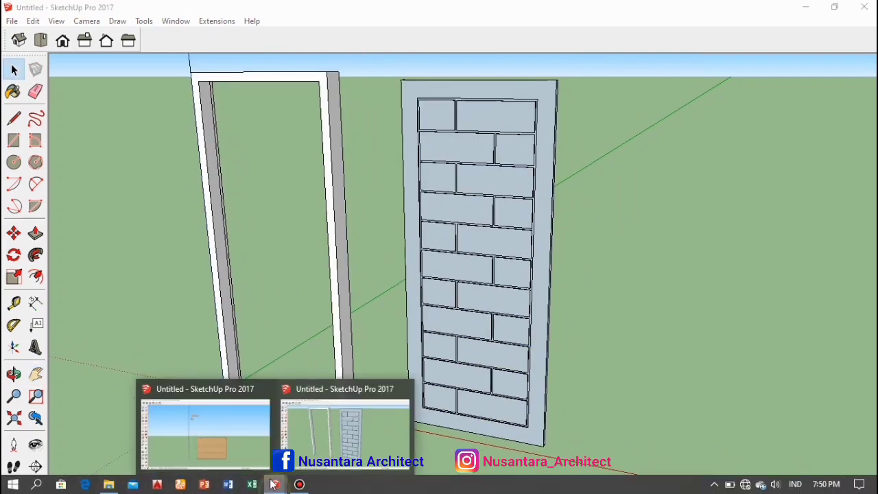
{"action": "left_click", "coordinate": [237, 446]}
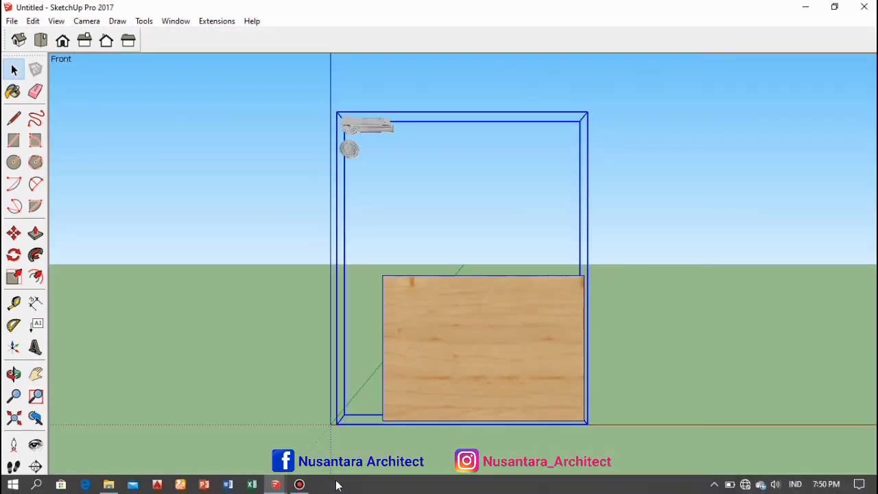
{"action": "mouse_move", "coordinate": [287, 485]}
{"action": "left_click", "coordinate": [344, 432]}
{"action": "middle_click_drag", "start_coordinate": [622, 356], "coordinate": [528, 407]}
{"action": "key", "text": "ctrl+v"}
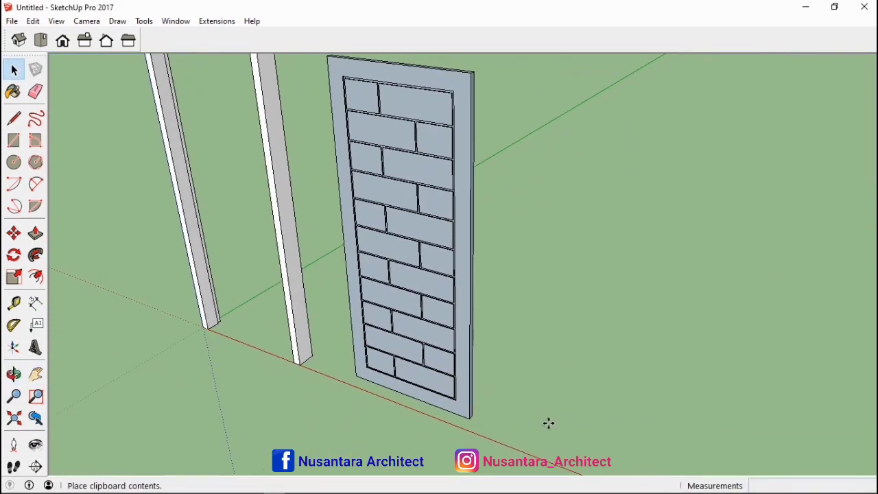
{"action": "left_click", "coordinate": [550, 421]}
{"action": "key", "text": "m"}
{"action": "key", "text": "space"}
{"action": "left_click", "coordinate": [552, 431]}
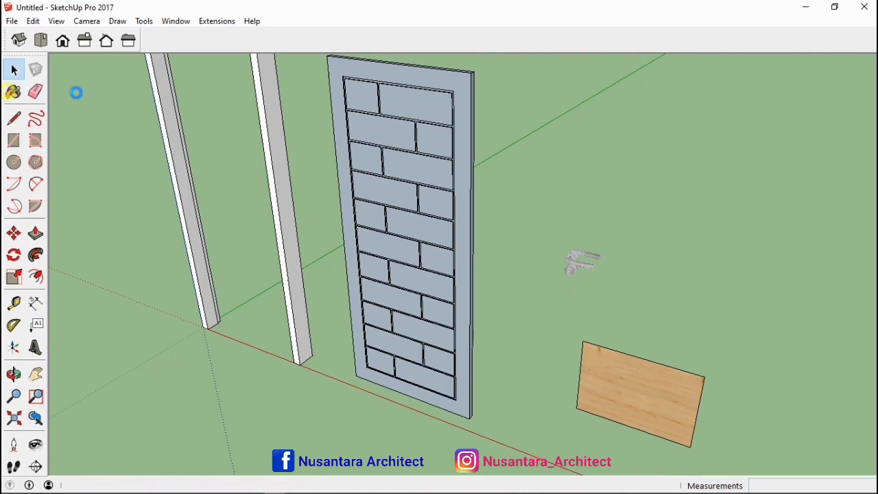
Sample the Concrete Form 4x8 material from the pasted board, and open the door leaf group with all its geometry selected
{"action": "key", "text": "b"}
{"action": "left_click", "coordinate": [662, 374], "text": "alt"}
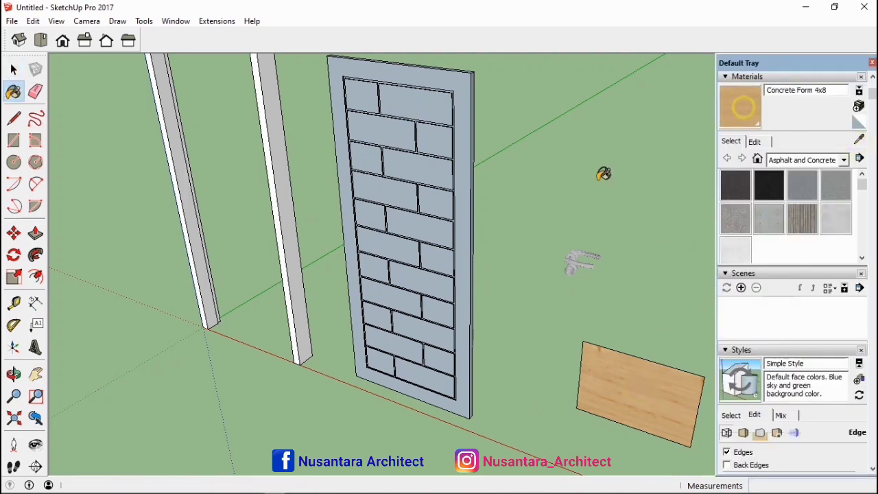
{"action": "key", "text": "space"}
{"action": "left_click", "coordinate": [437, 199]}
{"action": "right_click", "coordinate": [433, 195]}
{"action": "left_click", "coordinate": [484, 261]}
{"action": "triple_click", "coordinate": [454, 191]}
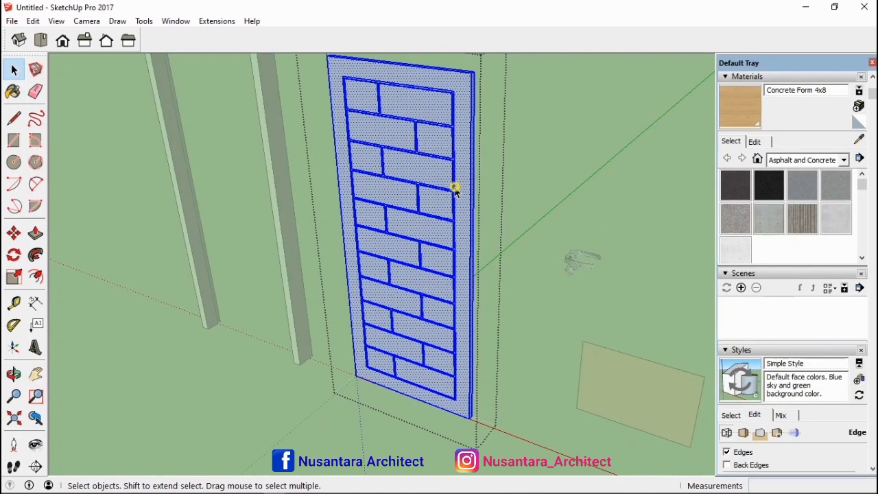
Paint the selected door leaf geometry on its front and back with the Concrete Form 4x8 material
{"action": "key", "text": "b"}
{"action": "left_click", "coordinate": [443, 165]}
{"action": "scroll", "coordinate": [443, 164], "scroll_direction": "up", "scroll_amount": 5}
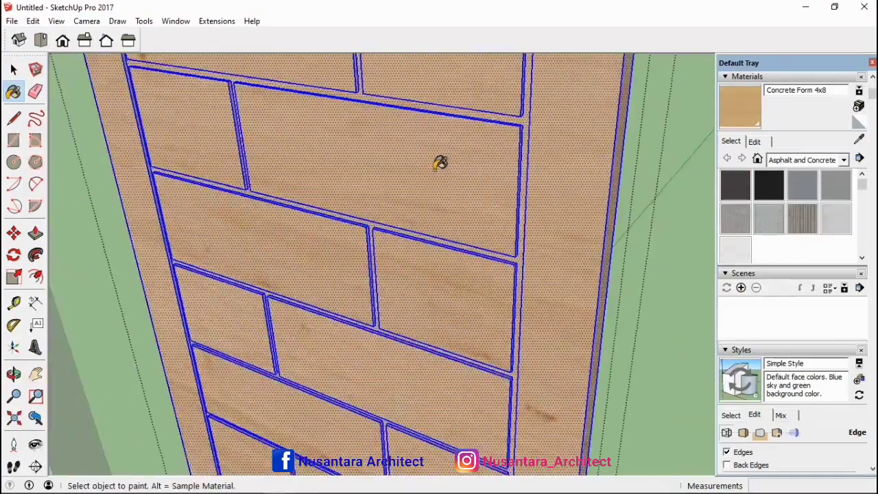
{"action": "mouse_move", "coordinate": [441, 162]}
{"action": "middle_mouse_down"}
{"action": "mouse_move", "coordinate": [102, 283]}
{"action": "mouse_move", "coordinate": [777, 85]}
{"action": "middle_mouse_up"}
{"action": "left_click", "coordinate": [493, 270]}
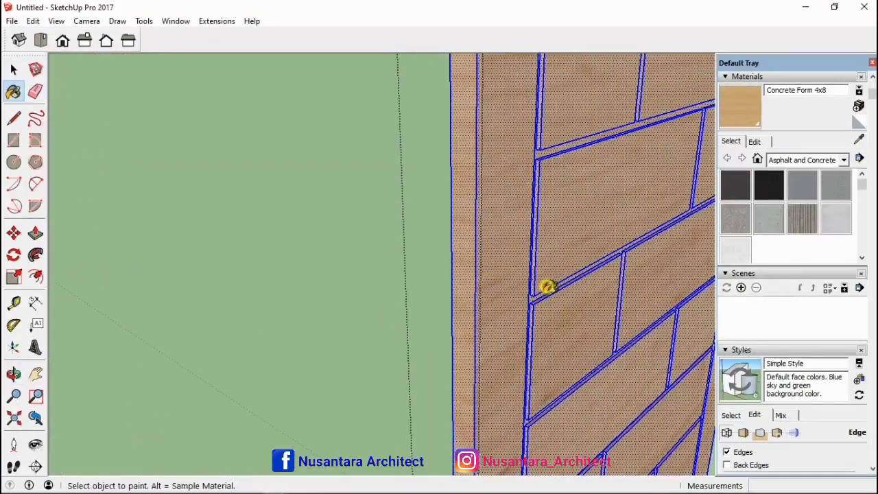
Check the painted brick pattern across the door leaf and close the leaf group
{"action": "middle_click_drag", "start_coordinate": [555, 392], "coordinate": [371, 489]}
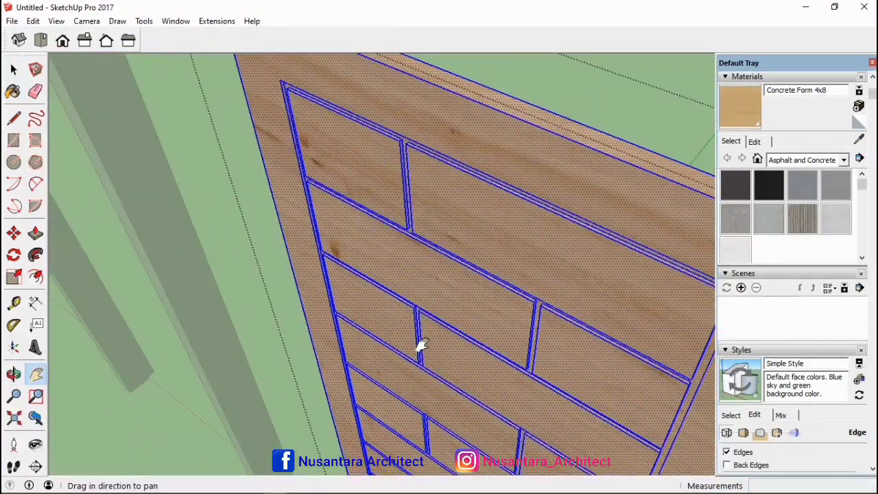
{"action": "scroll", "coordinate": [420, 346], "scroll_direction": "down", "scroll_amount": 5}
{"action": "middle_click_drag", "start_coordinate": [421, 345], "coordinate": [487, 367]}
{"action": "key", "text": "space"}
{"action": "left_click", "coordinate": [528, 311]}
Open the door frame group, paint all its connected geometry with the Concrete Form 4x8 material, and close the group
{"action": "middle_click_drag", "start_coordinate": [343, 196], "coordinate": [441, 275], "text": "shift"}
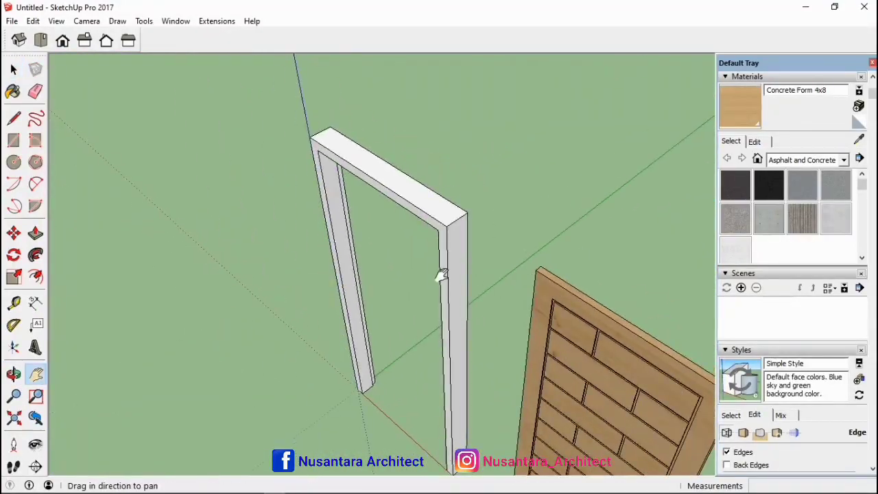
{"action": "right_click", "coordinate": [446, 269]}
{"action": "left_click", "coordinate": [476, 305]}
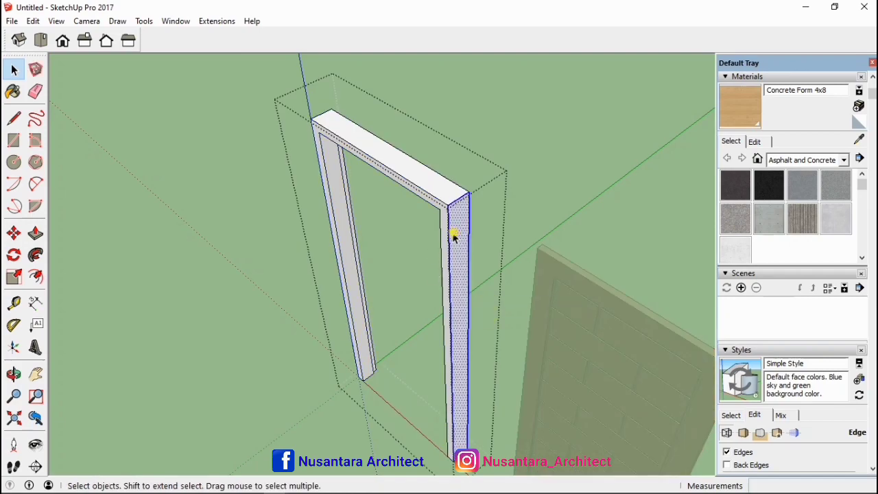
{"action": "triple_click", "coordinate": [455, 233]}
{"action": "left_click", "coordinate": [734, 108]}
{"action": "left_click", "coordinate": [459, 213]}
{"action": "mouse_move", "coordinate": [449, 194]}
{"action": "middle_mouse_down"}
{"action": "mouse_move", "coordinate": [623, 267]}
{"action": "mouse_move", "coordinate": [322, 347]}
{"action": "middle_mouse_up"}
{"action": "middle_click_drag", "start_coordinate": [506, 373], "coordinate": [411, 314], "text": "shift"}
{"action": "key", "text": "space"}
{"action": "left_click", "coordinate": [458, 191]}
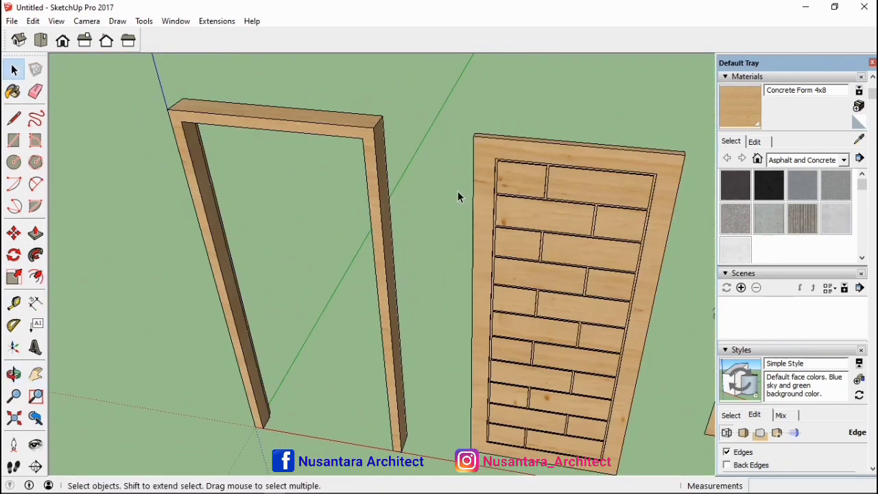
Close the Default Tray and explode the pasted group into the separate door handle and wood-textured board
{"action": "left_click", "coordinate": [872, 63]}
{"action": "middle_click_drag", "start_coordinate": [597, 320], "coordinate": [458, 266], "text": "shift"}
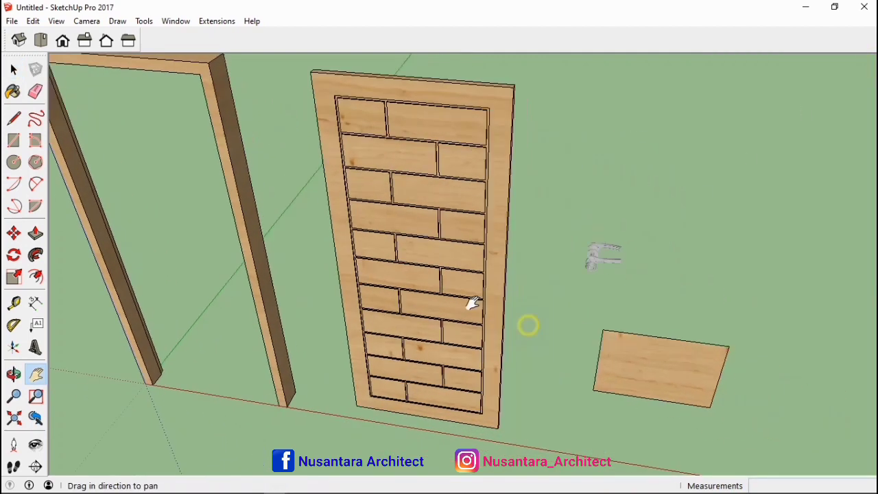
{"action": "left_click", "coordinate": [642, 355]}
{"action": "right_click", "coordinate": [641, 355]}
{"action": "left_click", "coordinate": [673, 223]}
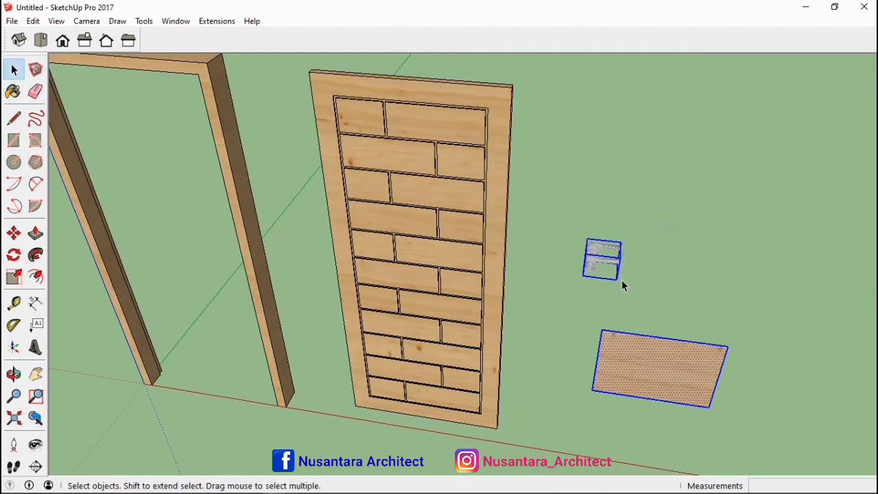
Move the door handle onto the leaf, using the board's lower corner as base point and the leaf's matching bottom corner as destination
{"action": "left_click", "coordinate": [602, 262]}
{"action": "middle_click_drag", "start_coordinate": [691, 353], "coordinate": [468, 322]}
{"action": "scroll", "coordinate": [468, 322], "scroll_direction": "down", "scroll_amount": 1}
{"action": "key", "text": "m"}
{"action": "left_click", "coordinate": [641, 463]}
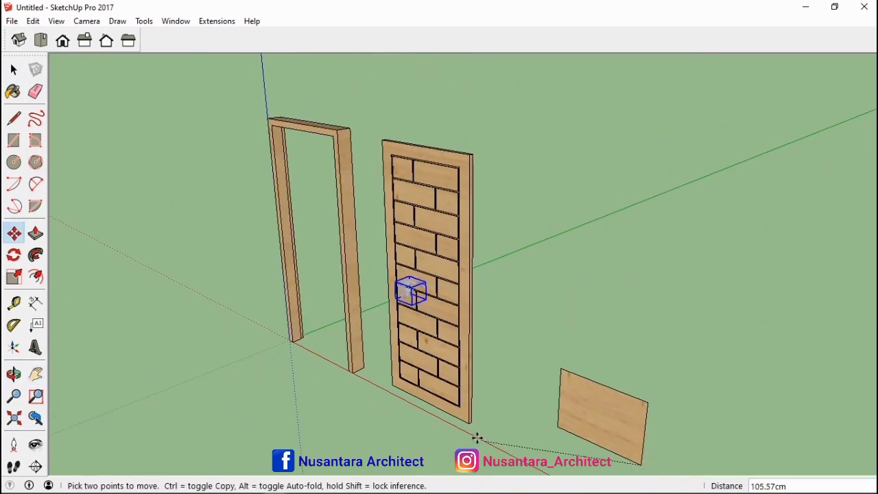
{"action": "scroll", "coordinate": [470, 428], "scroll_direction": "up", "scroll_amount": 3}
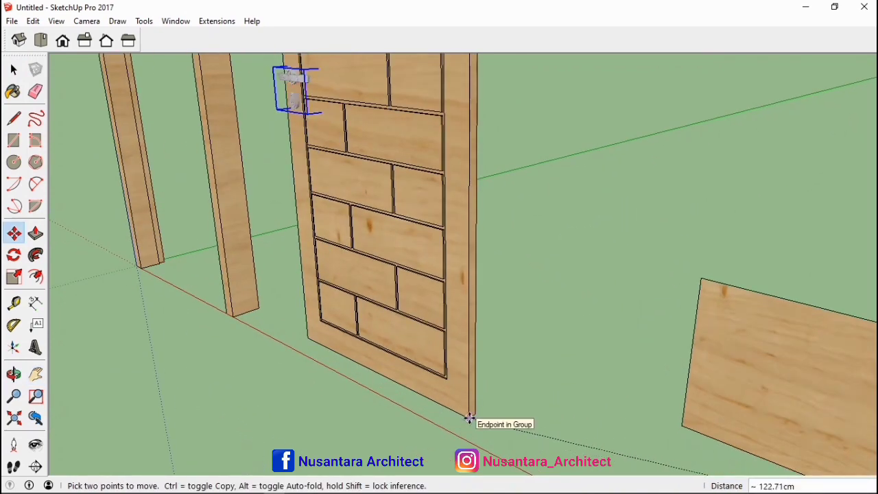
{"action": "left_click", "coordinate": [469, 417]}
Delete the leftover wood-textured board beside the door leaf
{"action": "key", "text": "space"}
{"action": "left_click", "coordinate": [558, 399]}
{"action": "middle_click_drag", "start_coordinate": [480, 305], "coordinate": [478, 243]}
{"action": "scroll", "coordinate": [478, 243], "scroll_direction": "down", "scroll_amount": 3}
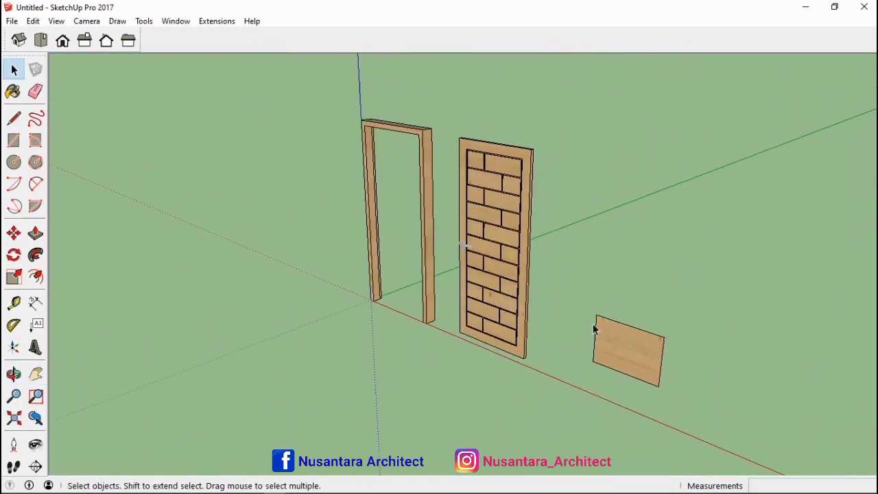
{"action": "key", "text": "Delete"}
Select the door leaf together with its handle and make them one group
{"action": "mouse_move", "coordinate": [523, 222]}
{"action": "middle_mouse_down"}
{"action": "mouse_move", "coordinate": [597, 278]}
{"action": "mouse_move", "coordinate": [510, 221]}
{"action": "middle_mouse_up"}
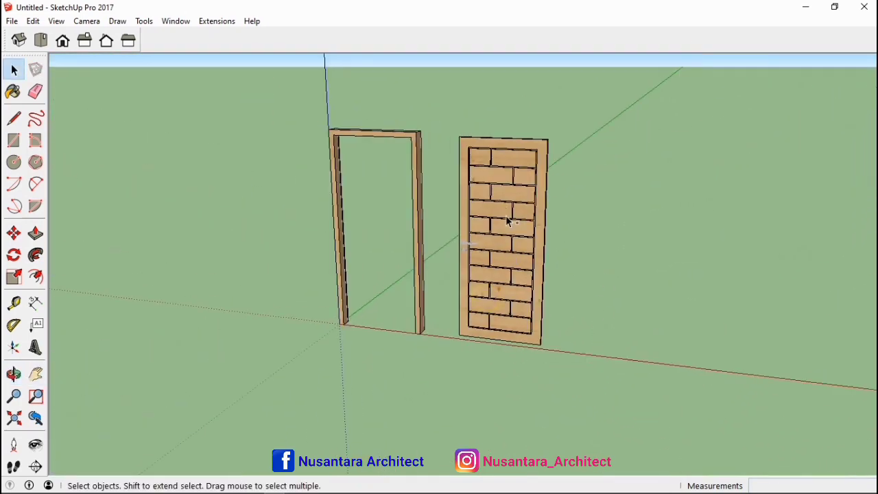
{"action": "scroll", "coordinate": [507, 220], "scroll_direction": "up", "scroll_amount": 3}
{"action": "left_click_drag", "start_coordinate": [371, 320], "coordinate": [412, 298]}
{"action": "right_click", "coordinate": [487, 259]}
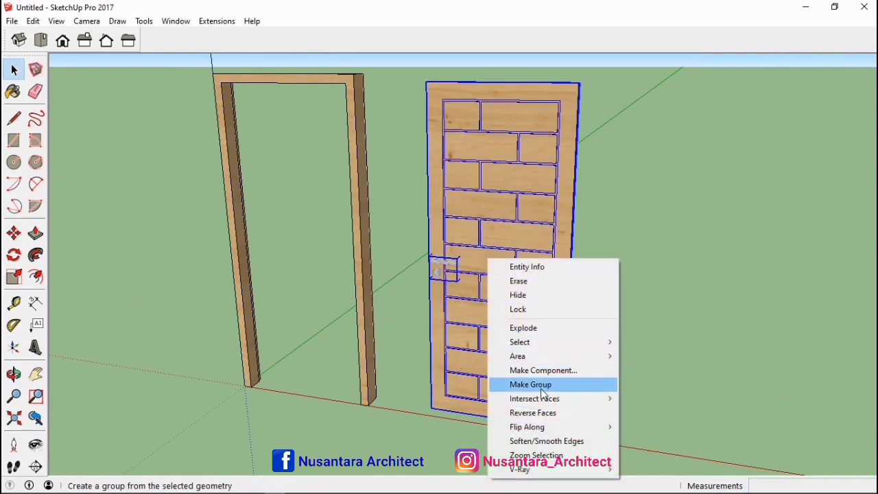
{"action": "left_click", "coordinate": [541, 385]}
{"action": "left_click", "coordinate": [647, 357]}
Select the grouped door leaf with its handle from the back side and start the Move command on it
{"action": "middle_click_drag", "start_coordinate": [542, 343], "coordinate": [191, 329]}
{"action": "left_click_drag", "start_coordinate": [277, 362], "coordinate": [295, 370]}
{"action": "key", "text": "space"}
{"action": "left_click", "coordinate": [340, 385]}
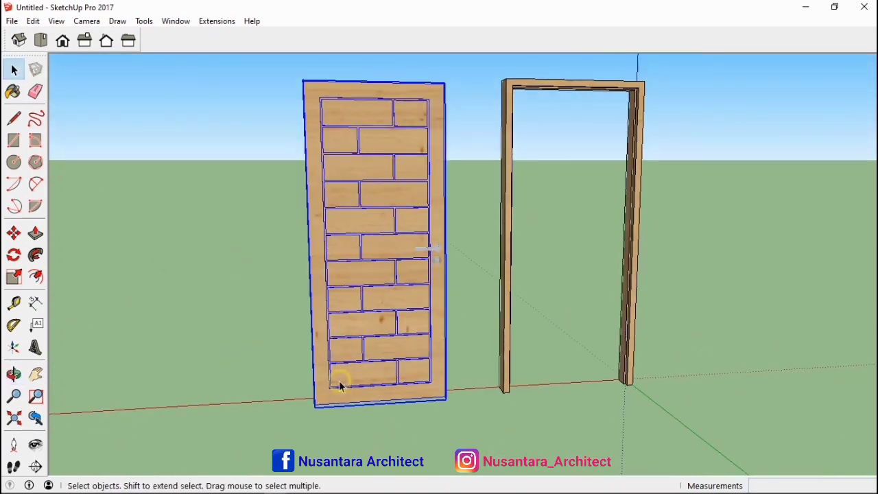
{"action": "key", "text": "m"}
{"action": "left_click", "coordinate": [316, 409]}
{"action": "key", "text": "ctrl"}
{"action": "scroll", "coordinate": [553, 402], "scroll_direction": "up", "scroll_amount": 3}
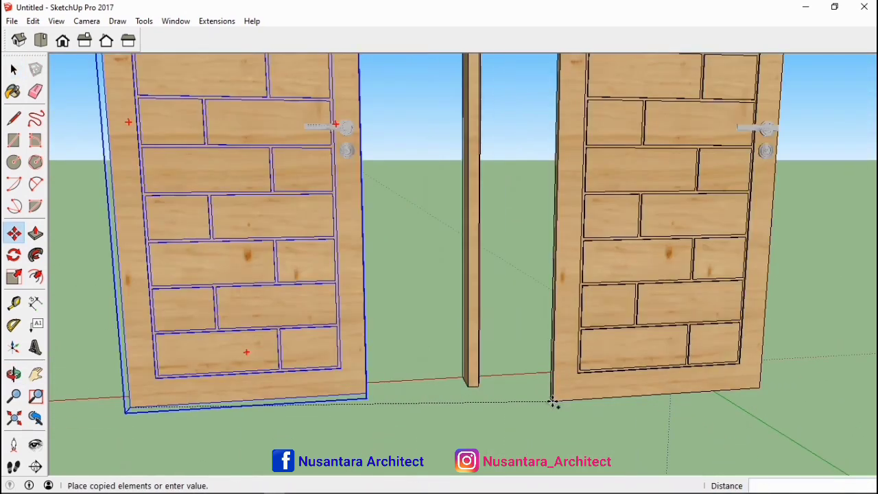
{"action": "key", "text": "Escape"}
Copy the door leaf group by its bottom corner into the frame's matching bottom corner, and delete the original leaf outside the frame
{"action": "left_click", "coordinate": [136, 406]}
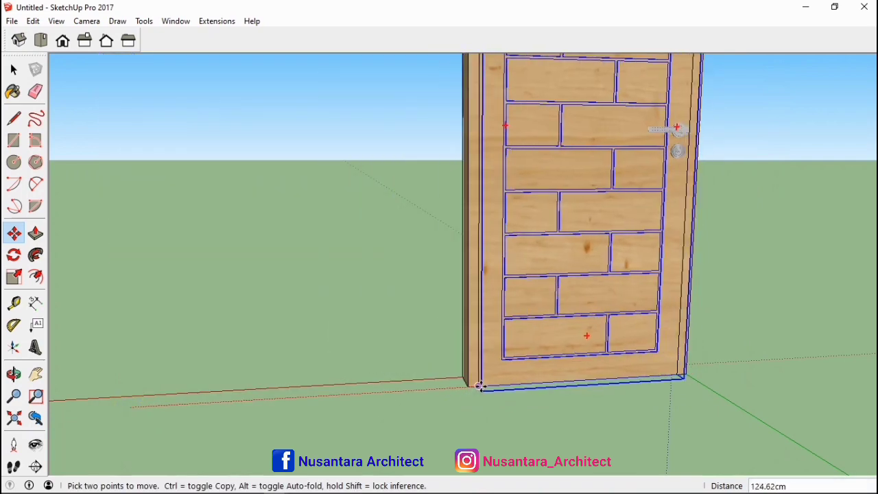
{"action": "scroll", "coordinate": [480, 386], "scroll_direction": "up", "scroll_amount": 2}
{"action": "key", "text": "ctrl"}
{"action": "left_click", "coordinate": [481, 386]}
{"action": "key", "text": "space"}
{"action": "left_click", "coordinate": [209, 354]}
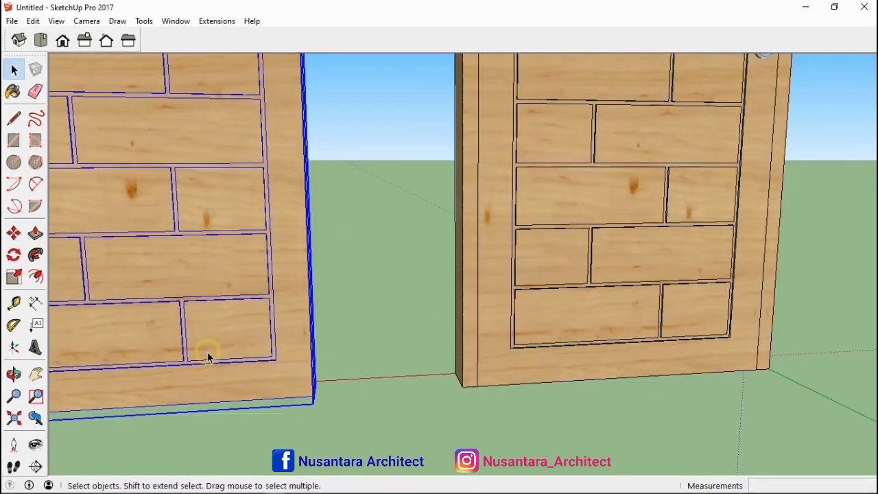
{"action": "key", "text": "Delete"}
Examine the assembled door in the standard front view and from an angle below
{"action": "middle_click_drag", "start_coordinate": [481, 372], "coordinate": [295, 288]}
{"action": "left_click", "coordinate": [62, 40]}
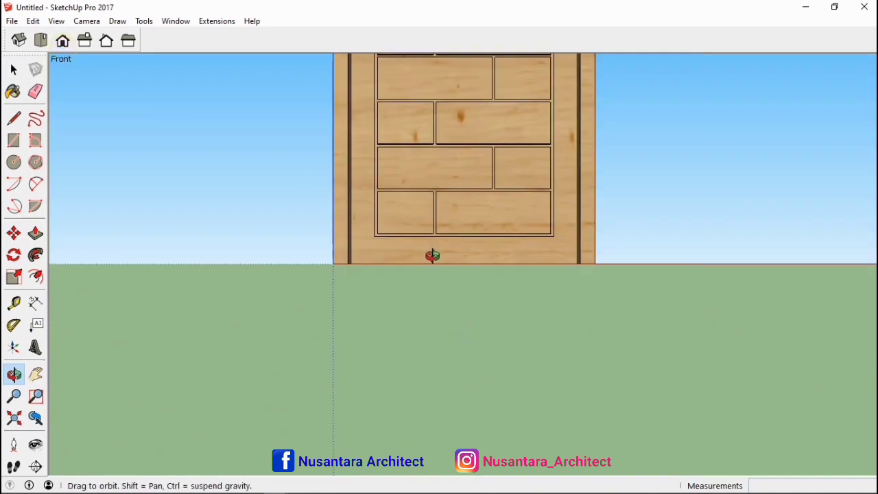
{"action": "middle_click_drag", "start_coordinate": [435, 318], "coordinate": [493, 339], "text": "shift"}
{"action": "scroll", "coordinate": [529, 303], "scroll_direction": "down", "scroll_amount": 3}
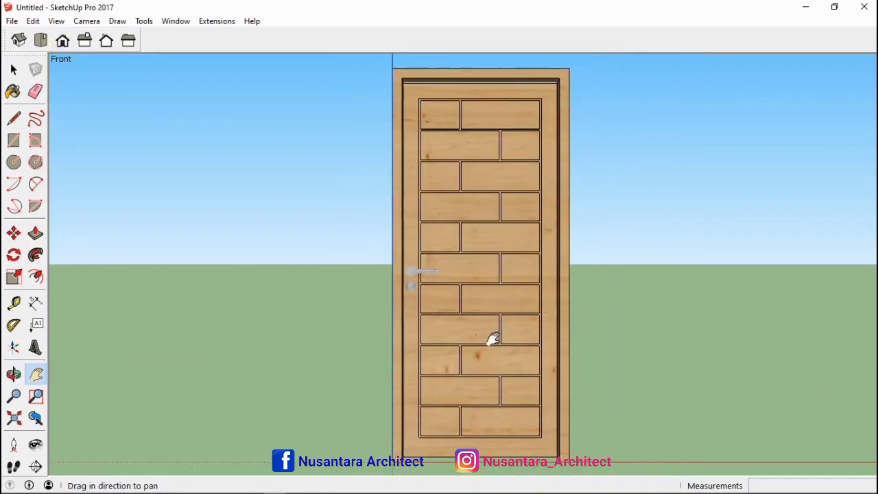
{"action": "middle_click_drag", "start_coordinate": [517, 274], "coordinate": [494, 212]}
{"action": "left_click", "coordinate": [62, 43]}
{"action": "key", "text": "h"}
{"action": "left_click_drag", "start_coordinate": [473, 313], "coordinate": [500, 335]}
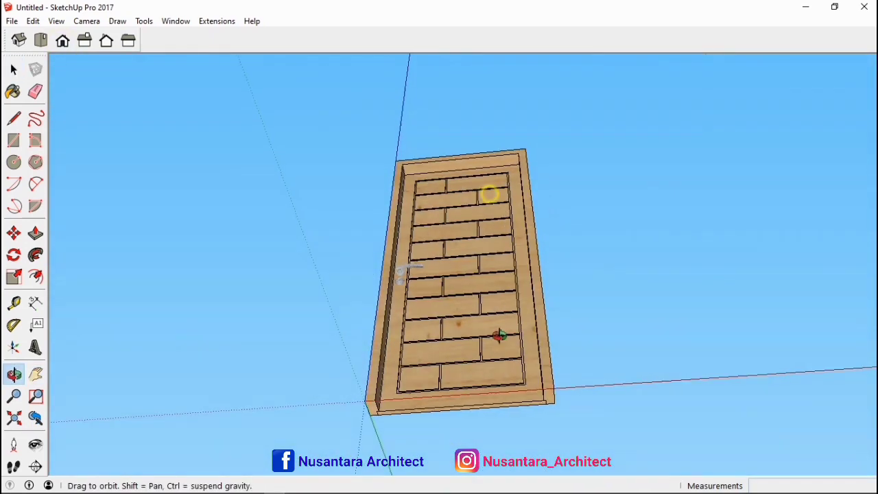
{"action": "left_click", "coordinate": [62, 41]}
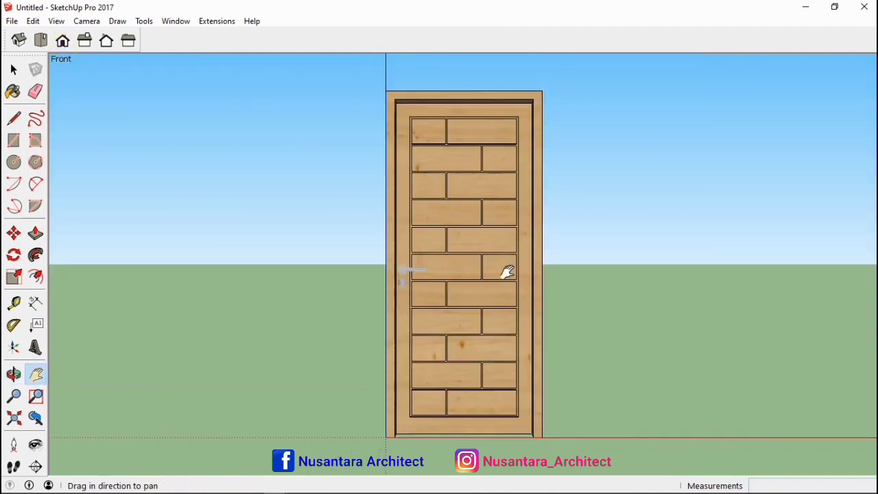
{"action": "scroll", "coordinate": [507, 272], "scroll_direction": "up", "scroll_amount": 2}
{"action": "scroll", "coordinate": [507, 273], "scroll_direction": "down", "scroll_amount": 1}
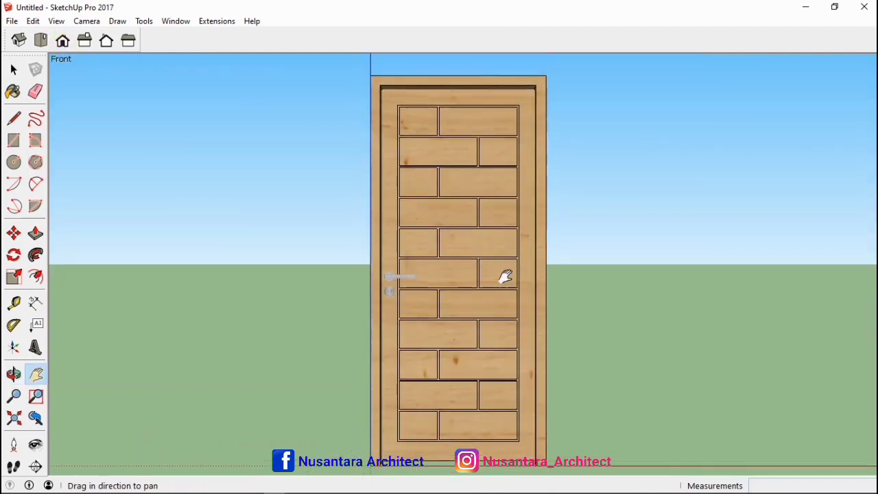